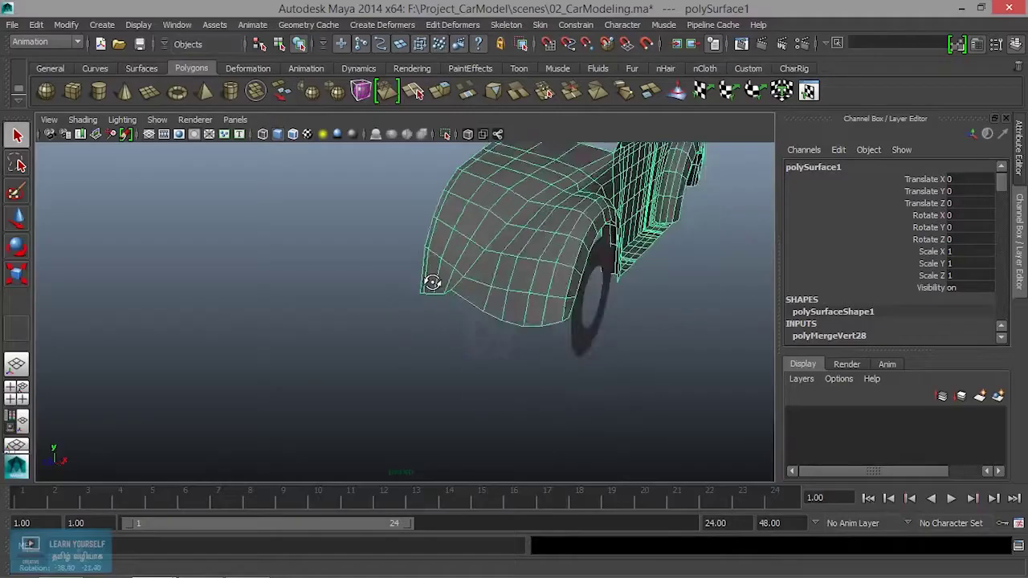
# Show the car in the four-view layout, centring it in the side view and zooming the front view.
pyautogui.moveTo(429, 280)
pyautogui.keyDown('alt'); pyautogui.mouseDown()
pyautogui.moveTo(468, 266)
pyautogui.moveTo(376, 385)
pyautogui.moveTo(440, 337)
pyautogui.moveTo(399, 344)
pyautogui.moveTo(627, 181)
pyautogui.mouseUp(); pyautogui.keyUp('alt')
pyautogui.press('space')
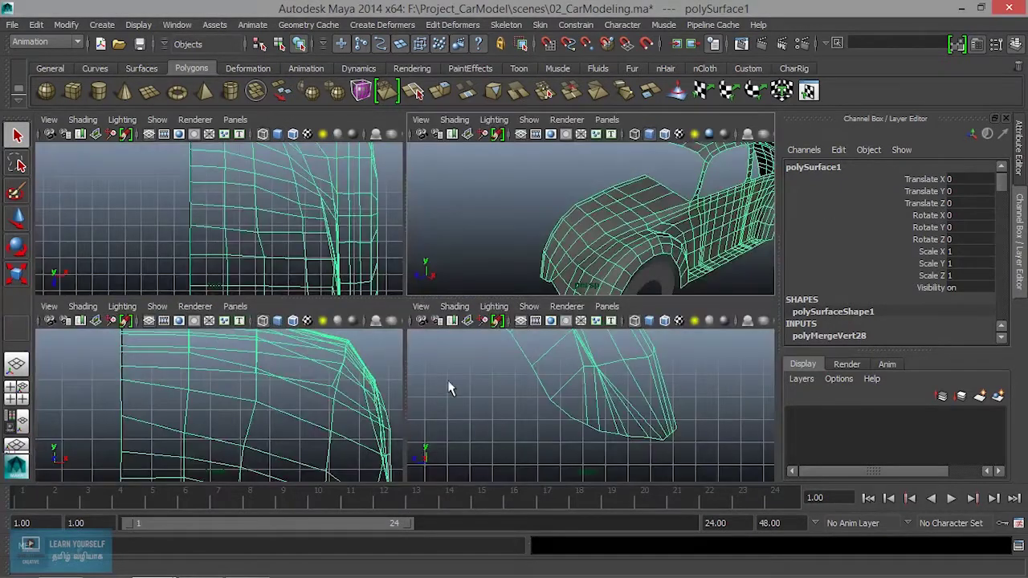
pyautogui.scroll(-5, 573, 416)
pyautogui.scroll(-3, 573, 415)
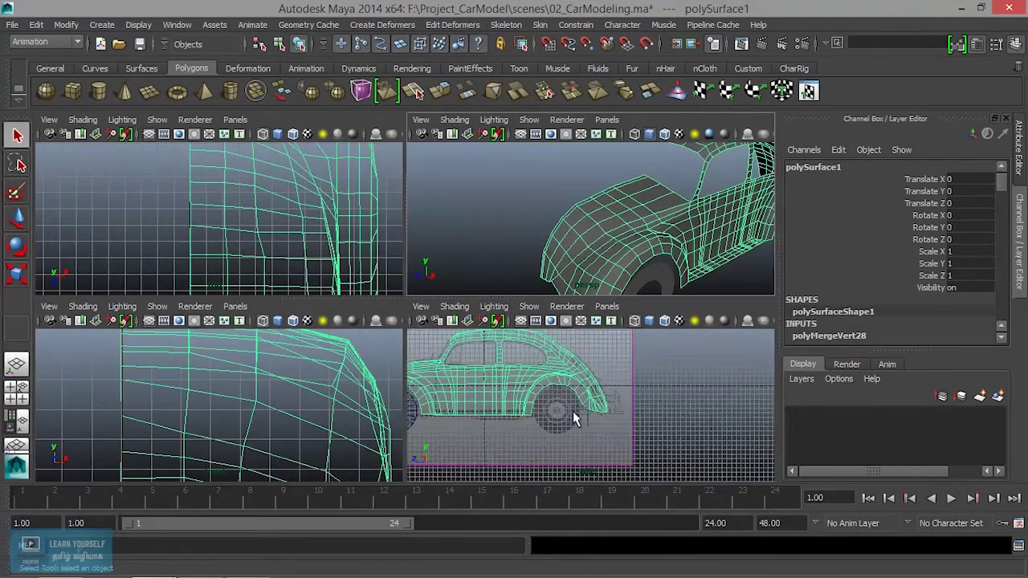
pyautogui.keyDown('alt'); pyautogui.moveTo(557, 412); pyautogui.dragTo(658, 444, button='middle'); pyautogui.keyUp('alt')
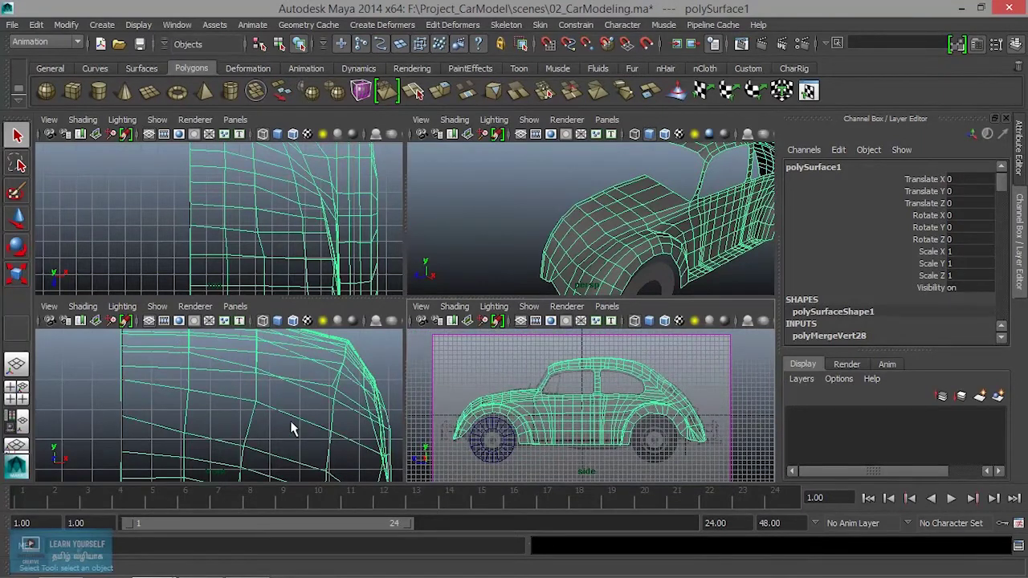
pyautogui.press('space')
pyautogui.scroll(-5, 294, 425)
pyautogui.scroll(-1, 371, 409)
pyautogui.scroll(3, 392, 378)
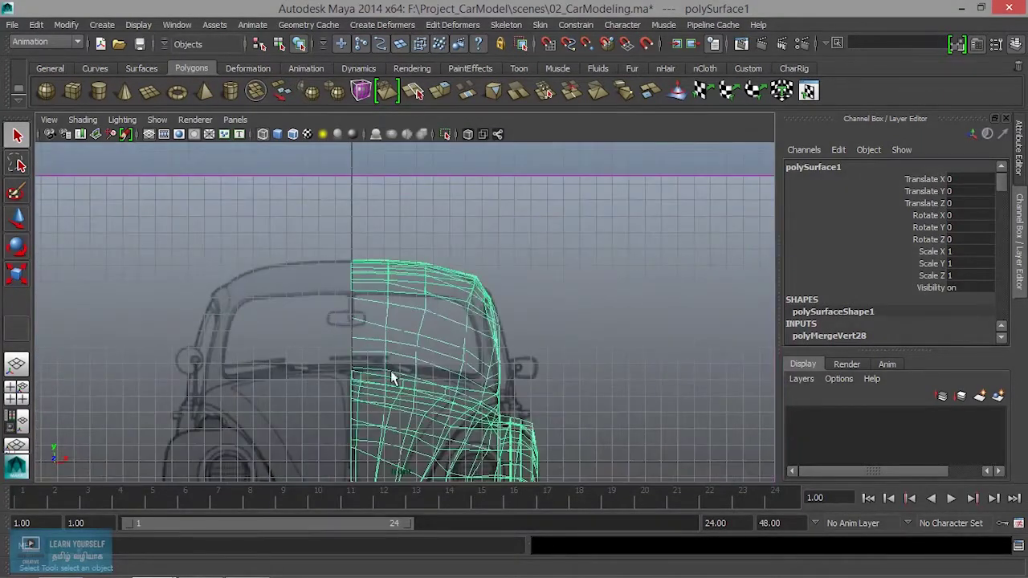
pyautogui.scroll(-3, 370, 400)
pyautogui.scroll(3, 370, 400)
pyautogui.press('space')
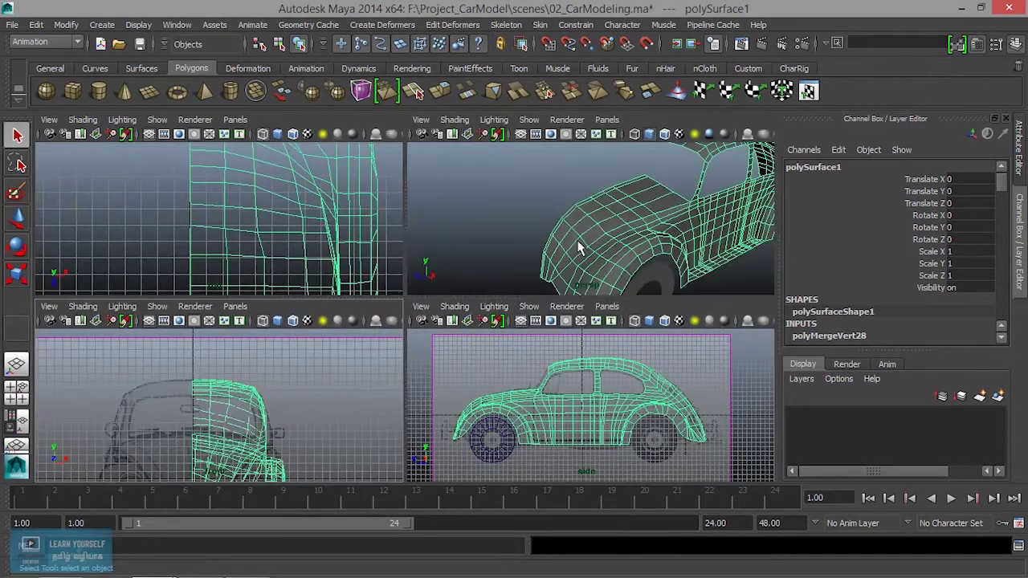
# Frame the roof and pillar in perspective, enter vertex mode and select a roof vertex.
pyautogui.keyDown('alt'); pyautogui.moveTo(589, 223); pyautogui.dragTo(504, 250, button='middle'); pyautogui.keyUp('alt')
pyautogui.scroll(3, 562, 230)
pyautogui.scroll(3, 555, 268)
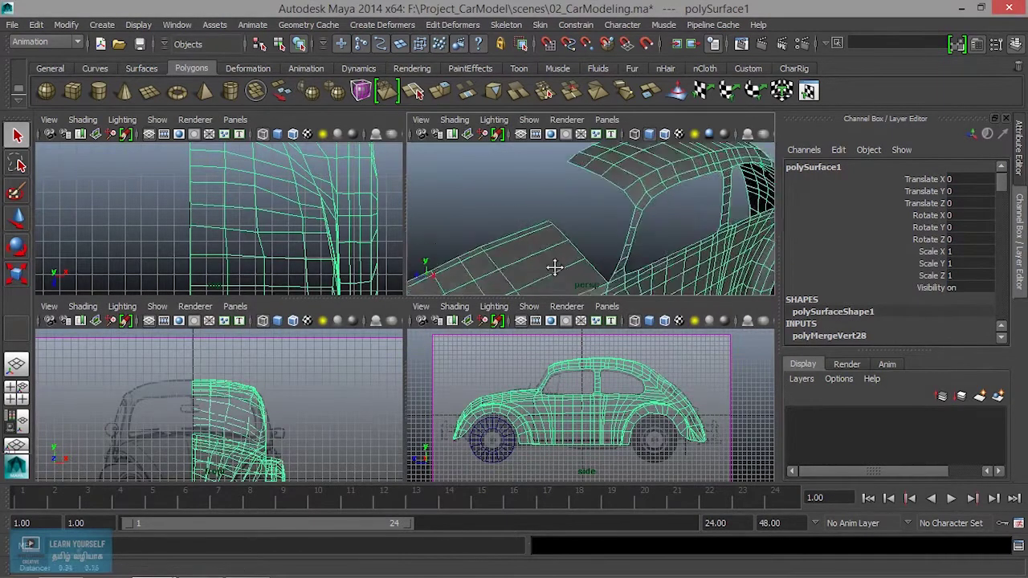
pyautogui.scroll(3, 610, 257)
pyautogui.keyDown('alt'); pyautogui.moveTo(664, 295); pyautogui.dragTo(679, 303, button='middle'); pyautogui.keyUp('alt')
pyautogui.moveTo(586, 177); pyautogui.dragTo(536, 169, button='right')
pyautogui.moveTo(558, 160); pyautogui.dragTo(572, 187)
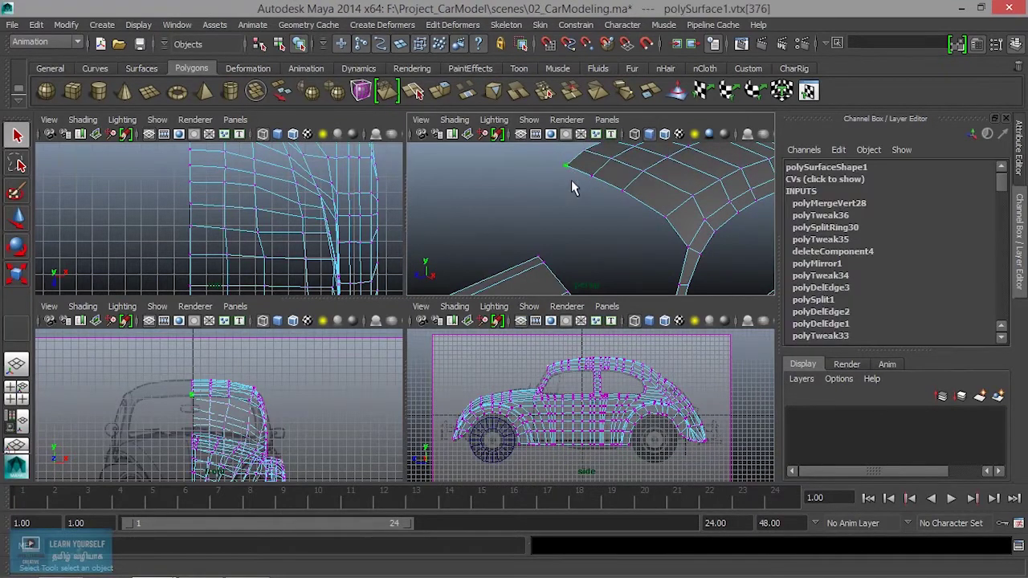
# With the Move tool, pull a roof-edge vertex up toward the car's centre in the front view.
pyautogui.scroll(3, 221, 434)
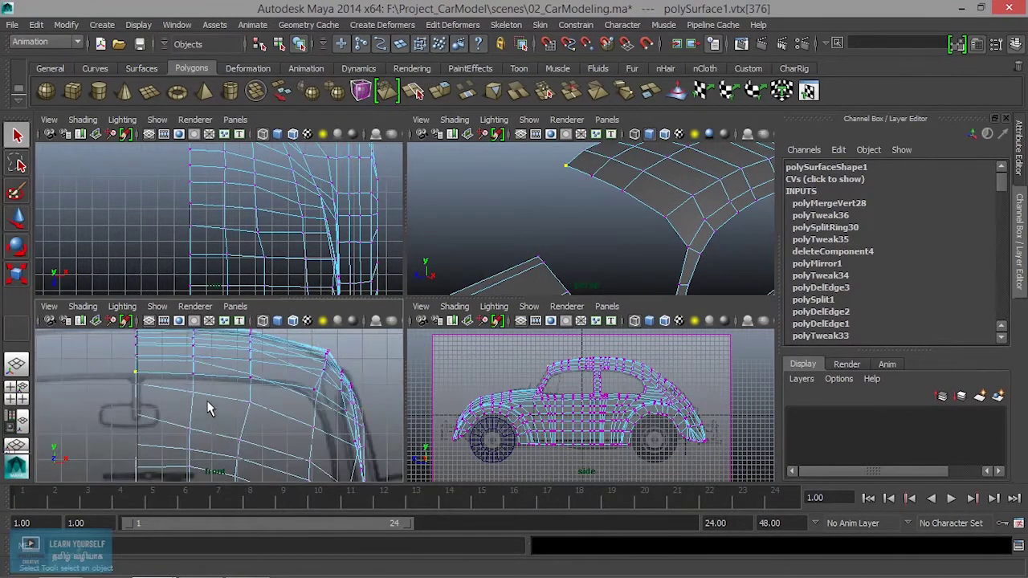
pyautogui.scroll(3, 277, 434)
pyautogui.scroll(2, 229, 434)
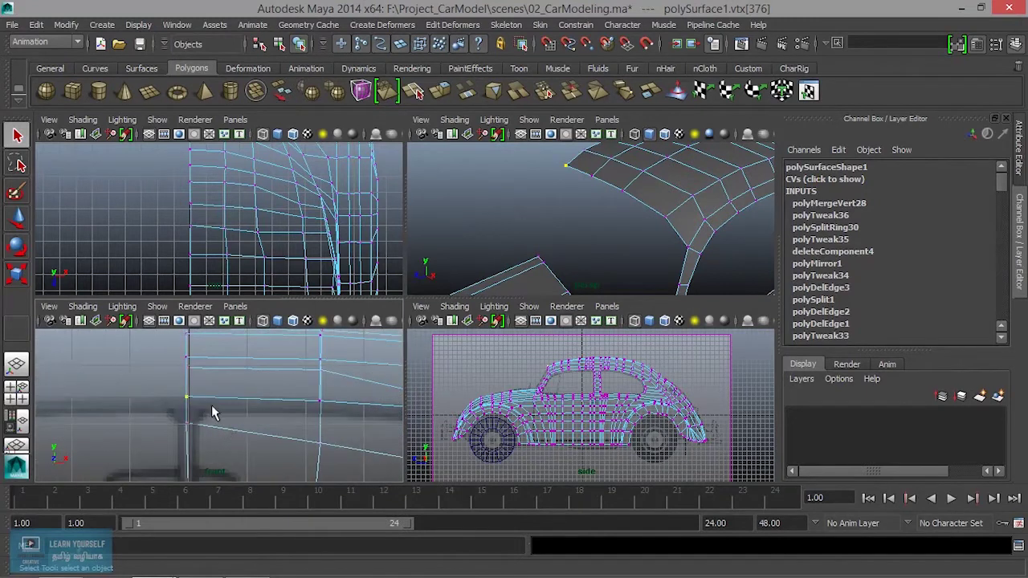
pyautogui.keyDown('alt'); pyautogui.moveTo(225, 436); pyautogui.dragTo(113, 440, button='middle'); pyautogui.keyUp('alt')
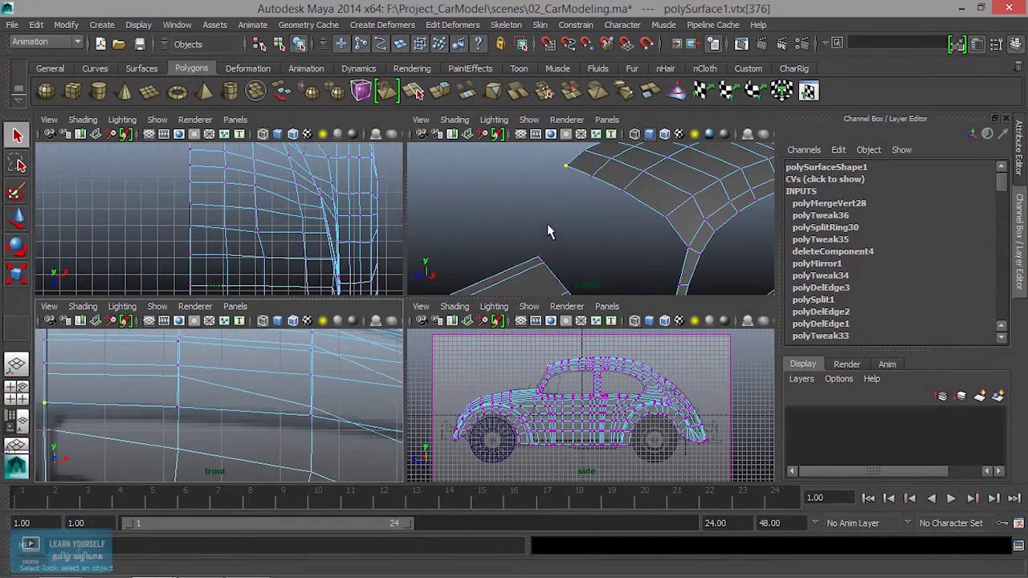
pyautogui.click(591, 176)
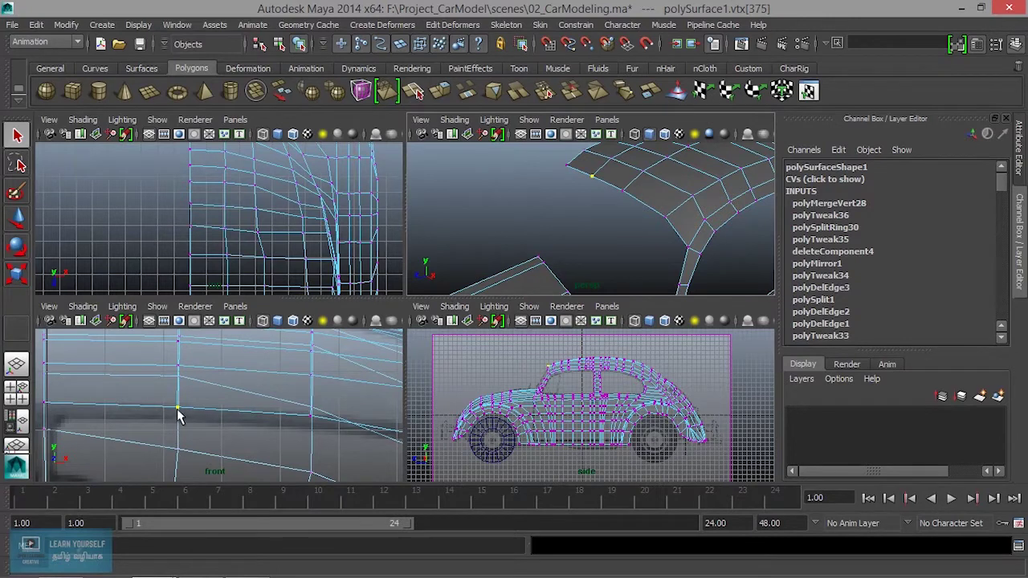
pyautogui.press('w')
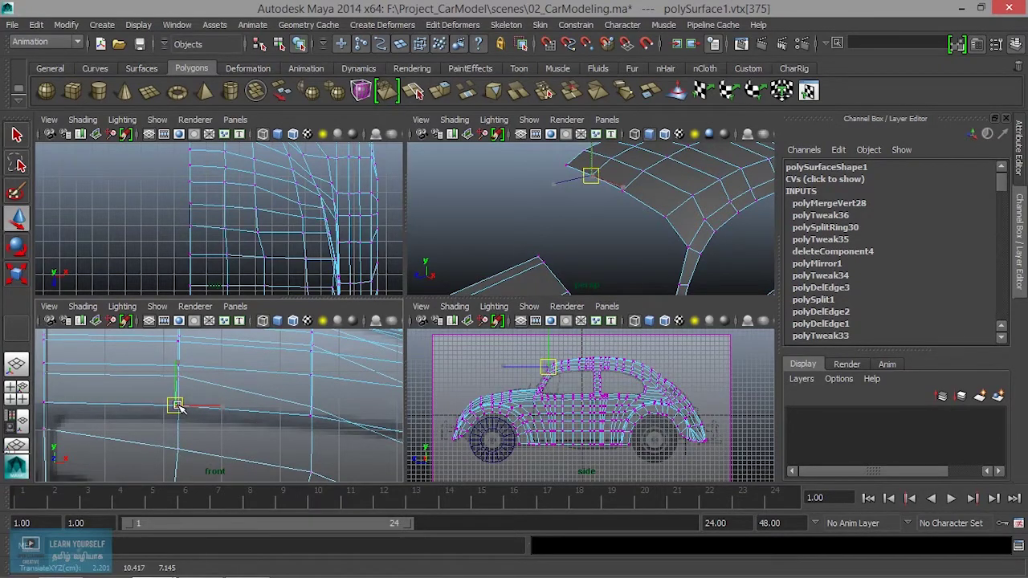
pyautogui.click(622, 191)
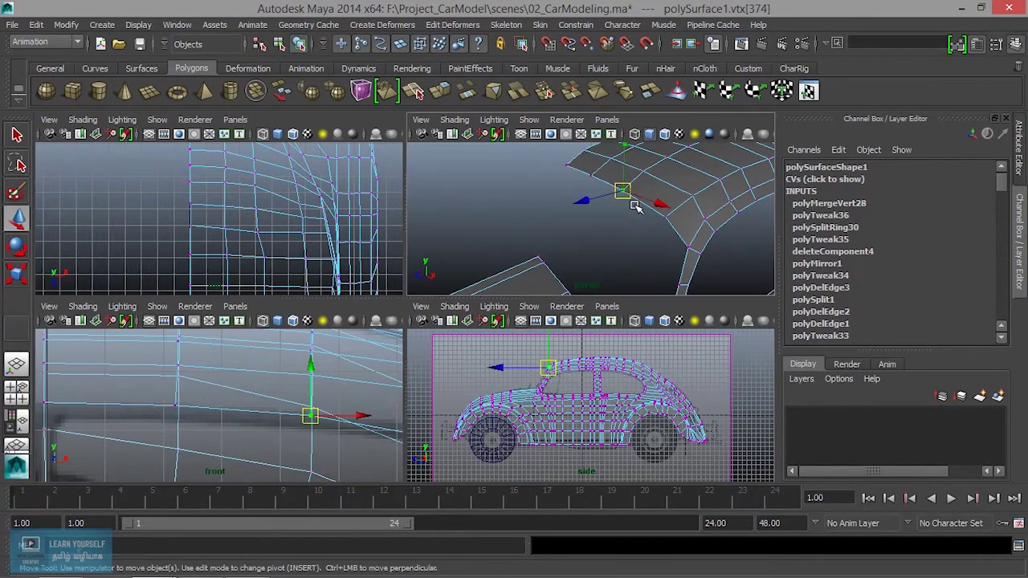
pyautogui.keyDown('alt'); pyautogui.moveTo(321, 441); pyautogui.dragTo(124, 411, button='middle'); pyautogui.keyUp('alt')
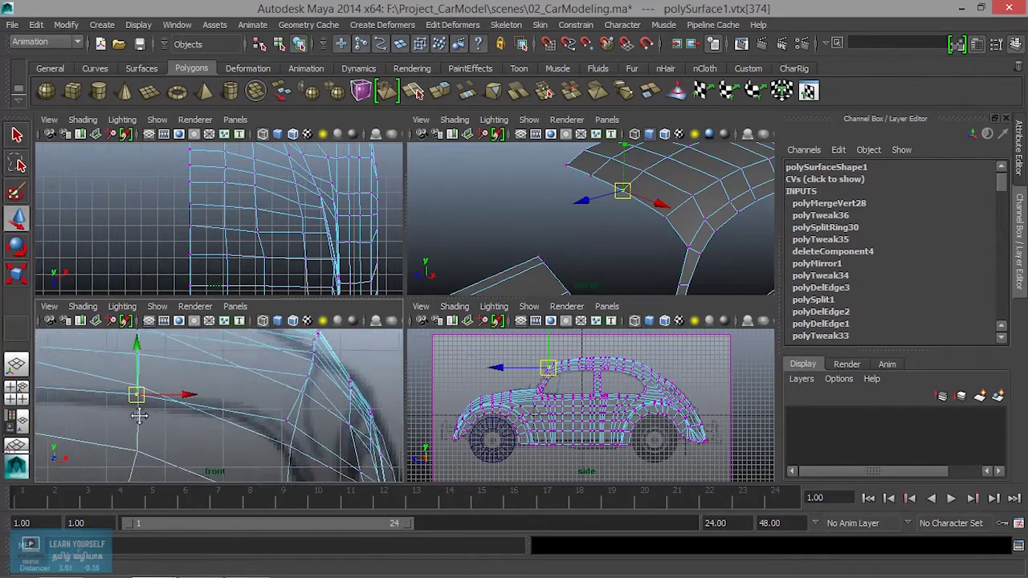
pyautogui.moveTo(654, 200); pyautogui.dragTo(677, 218)
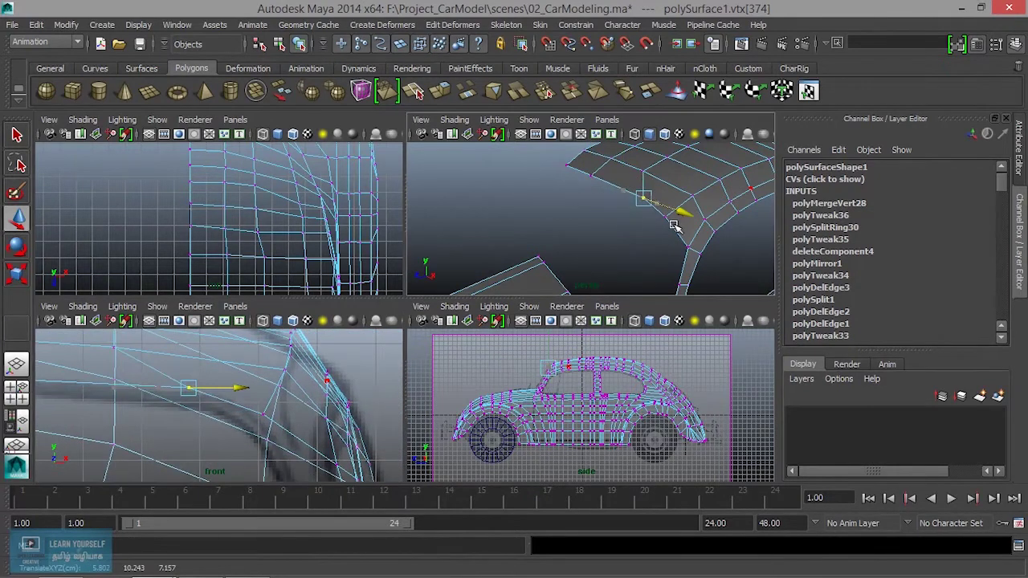
pyautogui.hotkey('ctrl', 'z')
pyautogui.click(665, 218)
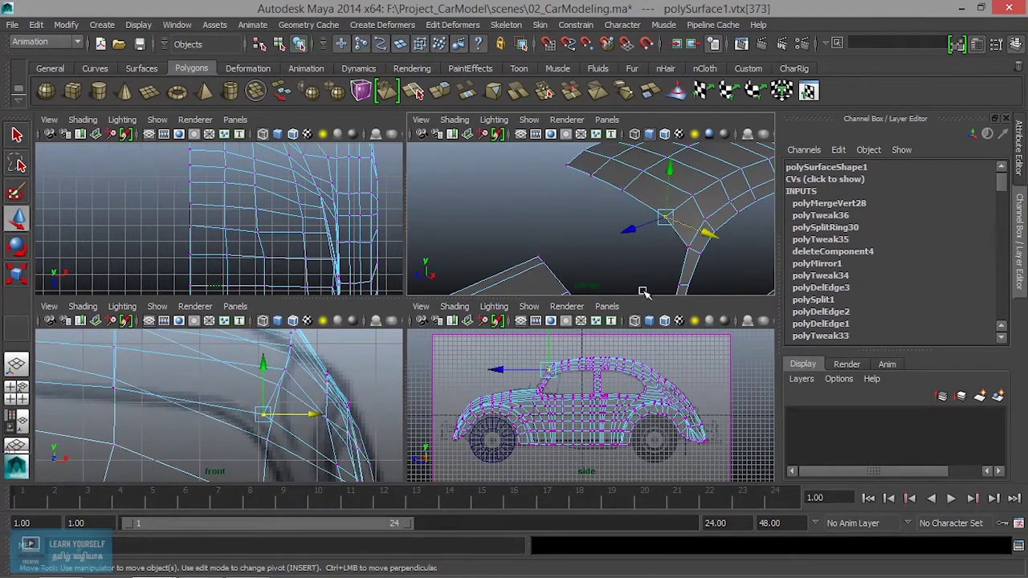
pyautogui.moveTo(266, 416); pyautogui.dragTo(225, 392)
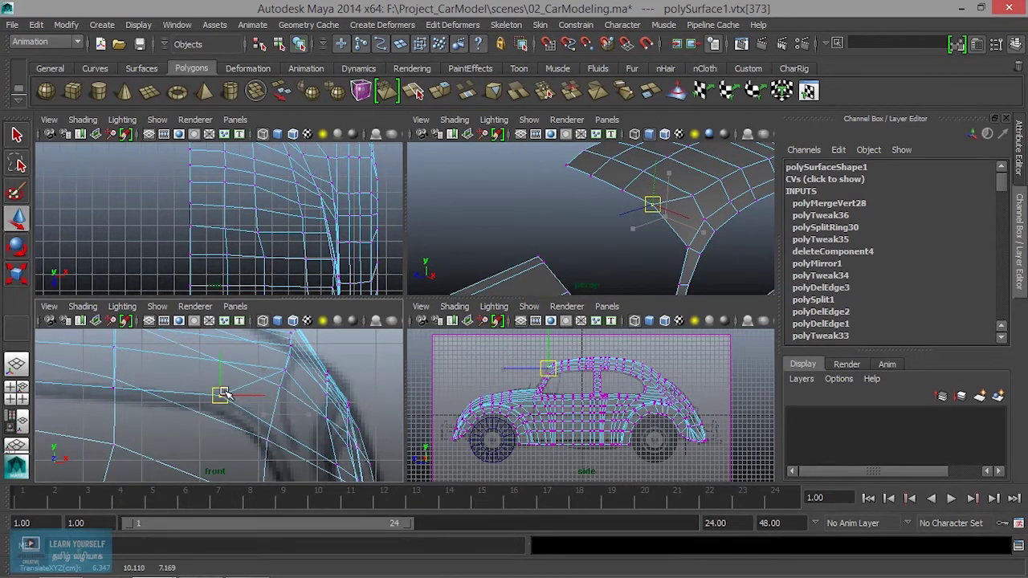
# Move a lower window-pillar vertex up toward the centre and nudge it slightly outward.
pyautogui.keyDown('alt'); pyautogui.moveTo(631, 252); pyautogui.dragTo(642, 201); pyautogui.keyUp('alt')
pyautogui.click(652, 215)
pyautogui.keyDown('alt'); pyautogui.moveTo(624, 256); pyautogui.dragTo(609, 193); pyautogui.keyUp('alt')
pyautogui.moveTo(337, 466); pyautogui.dragTo(266, 420)
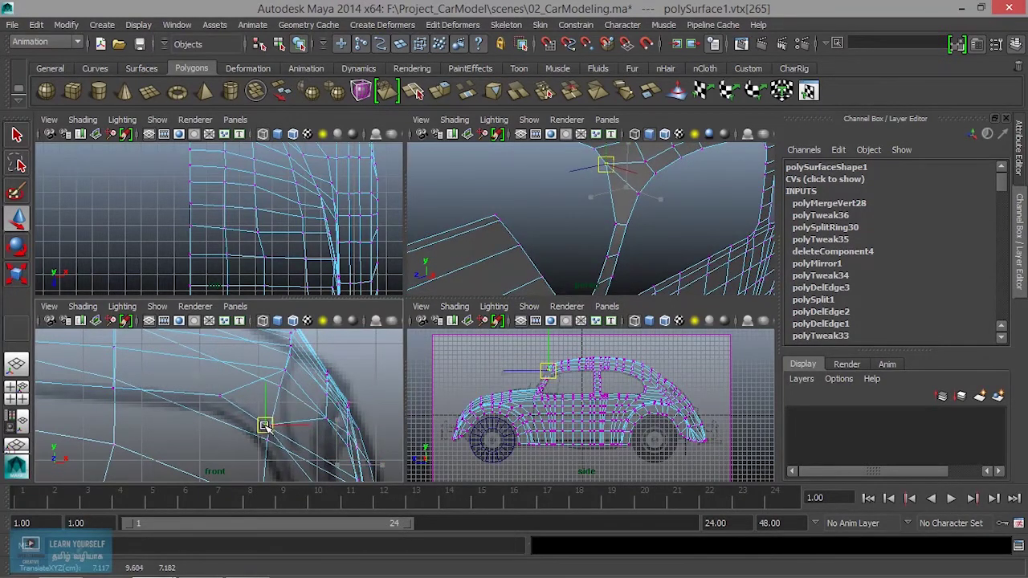
pyautogui.moveTo(266, 423); pyautogui.dragTo(269, 424)
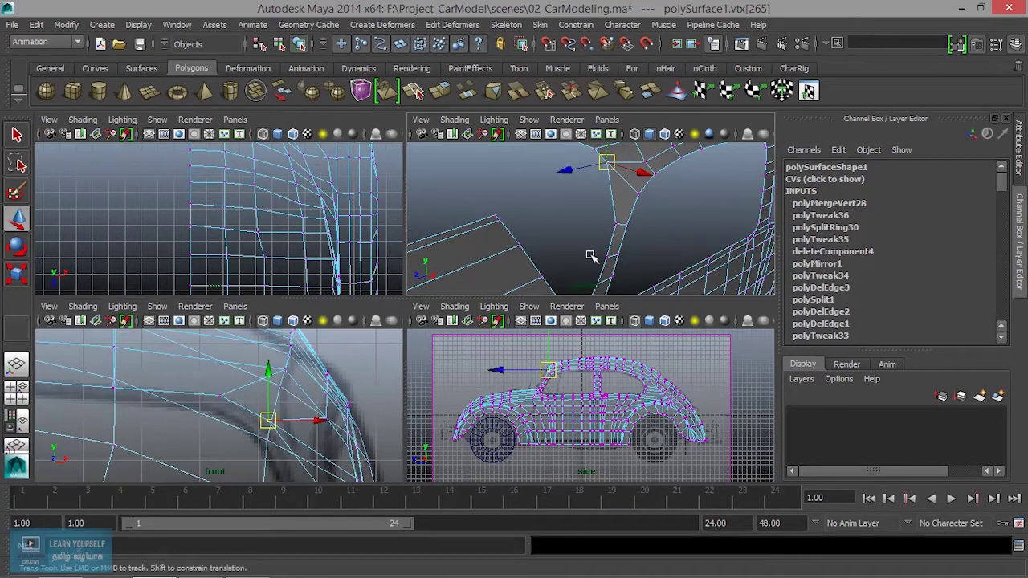
pyautogui.keyDown('alt'); pyautogui.moveTo(591, 253); pyautogui.dragTo(570, 189); pyautogui.keyUp('alt')
pyautogui.click(605, 192)
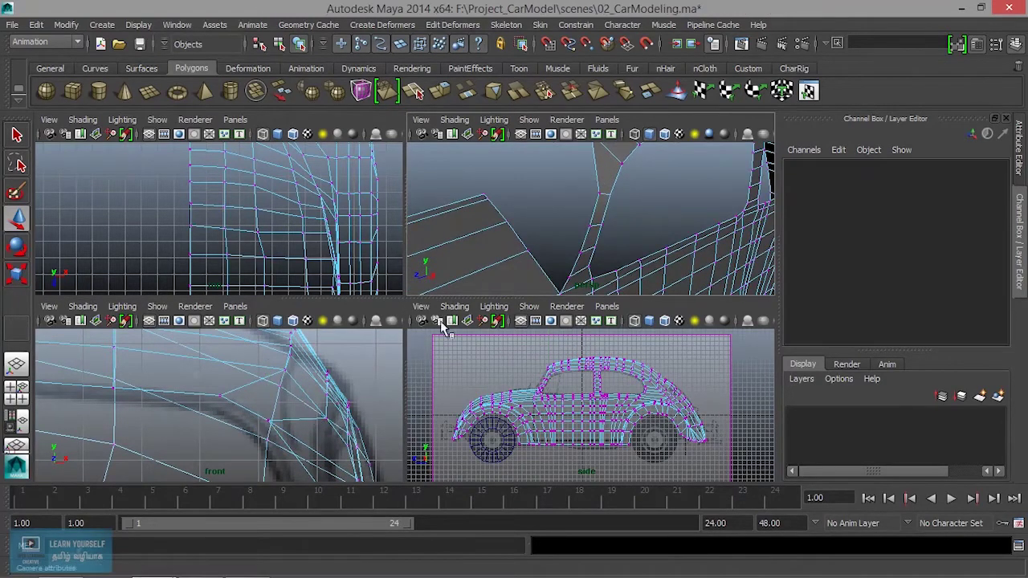
# Move the first two pillar vertices up and toward the car's centre in the front view.
pyautogui.click(600, 194)
pyautogui.keyDown('alt'); pyautogui.moveTo(325, 433); pyautogui.dragTo(284, 357, button='middle'); pyautogui.keyUp('alt')
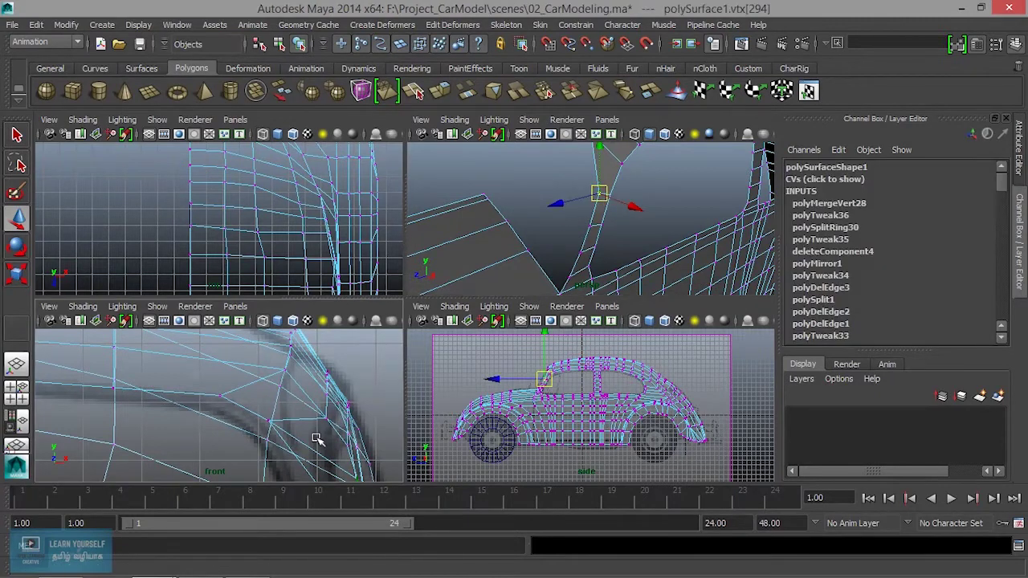
pyautogui.moveTo(336, 469); pyautogui.dragTo(275, 441)
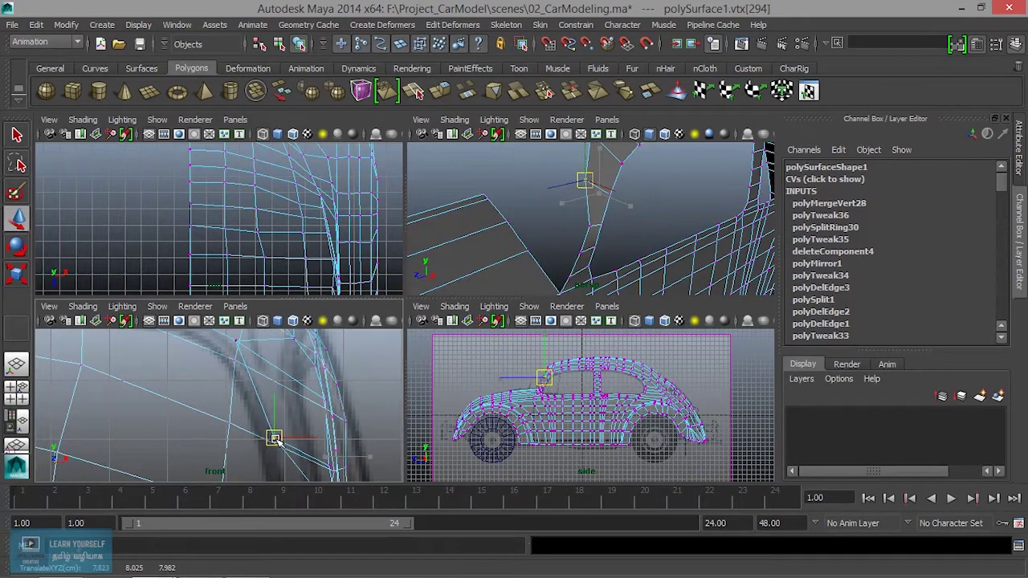
pyautogui.click(589, 227)
pyautogui.keyDown('alt'); pyautogui.moveTo(351, 408); pyautogui.dragTo(282, 387, button='middle'); pyautogui.keyUp('alt')
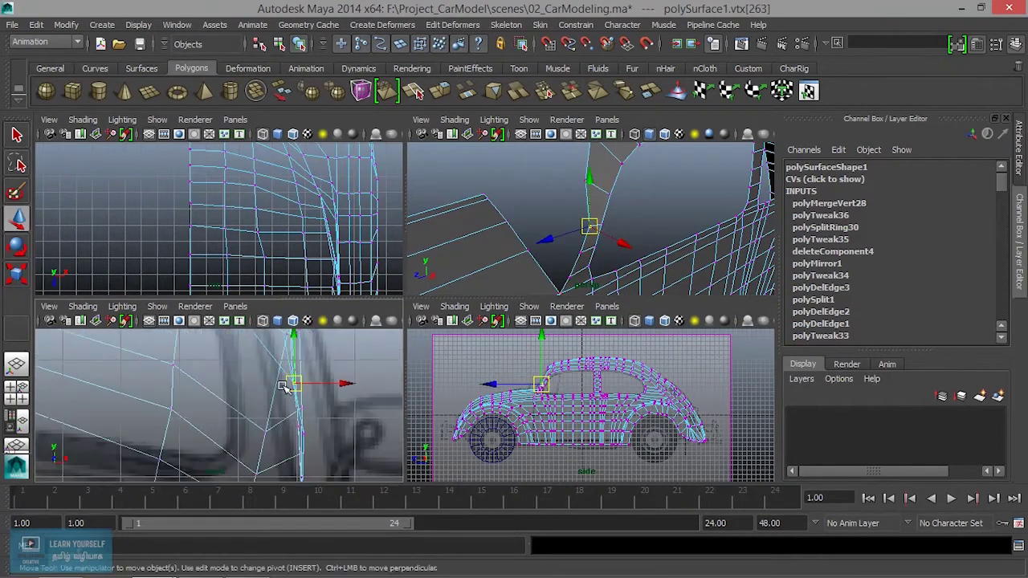
pyautogui.moveTo(296, 385); pyautogui.dragTo(245, 383)
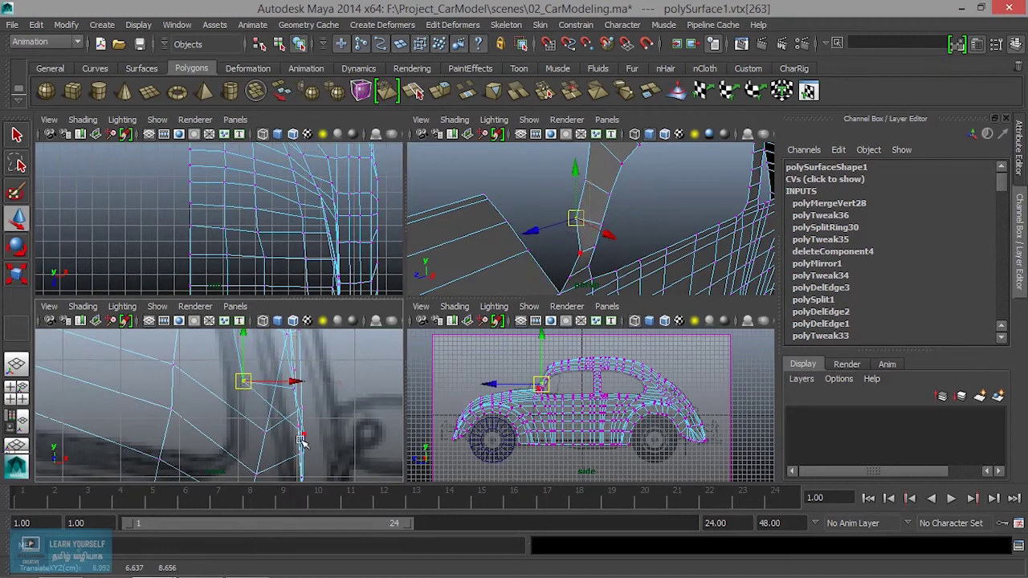
# Shift the next three pillar vertices toward the centre to match the front reference.
pyautogui.keyDown('alt'); pyautogui.moveTo(509, 244); pyautogui.dragTo(567, 209); pyautogui.keyUp('alt')
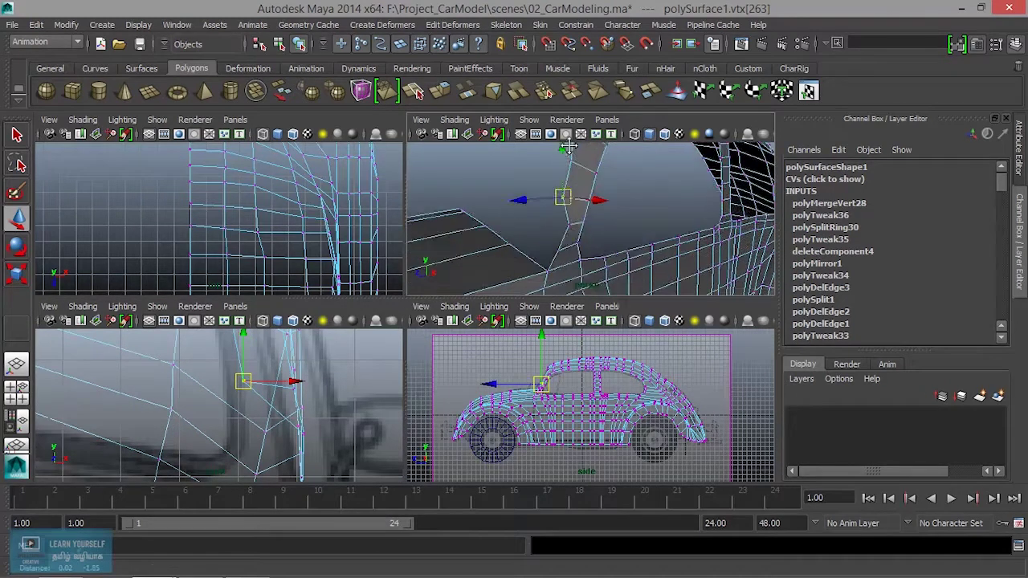
pyautogui.click(573, 204)
pyautogui.moveTo(309, 444); pyautogui.dragTo(244, 448)
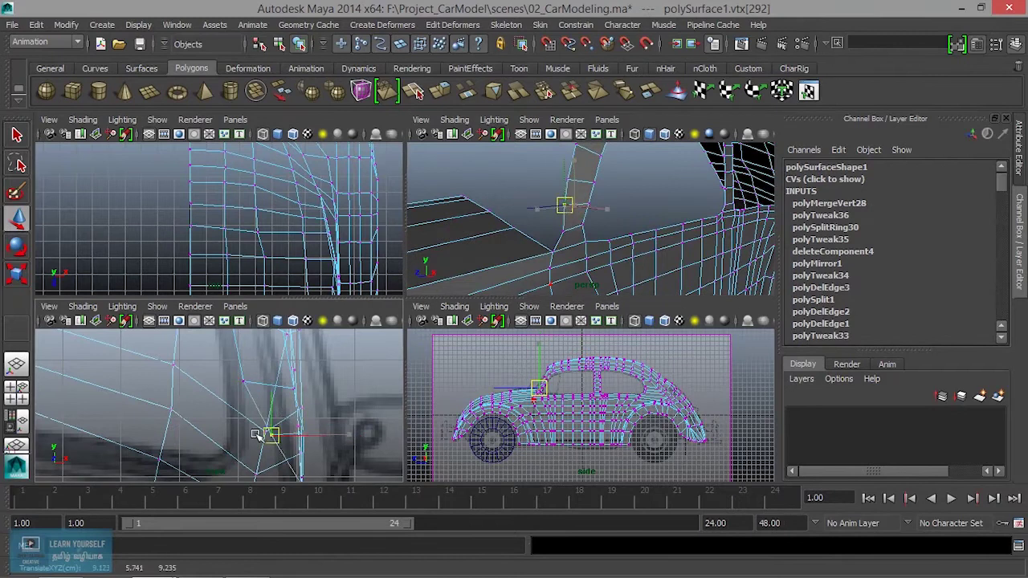
pyautogui.click(564, 231)
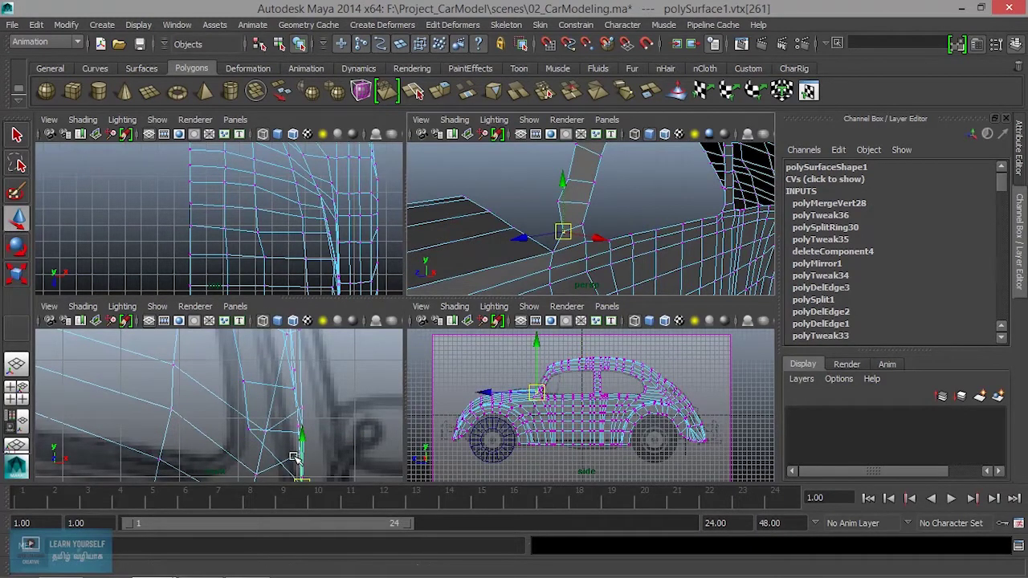
pyautogui.keyDown('alt'); pyautogui.moveTo(315, 447); pyautogui.dragTo(318, 345, button='middle'); pyautogui.keyUp('alt')
pyautogui.moveTo(297, 378); pyautogui.dragTo(252, 356)
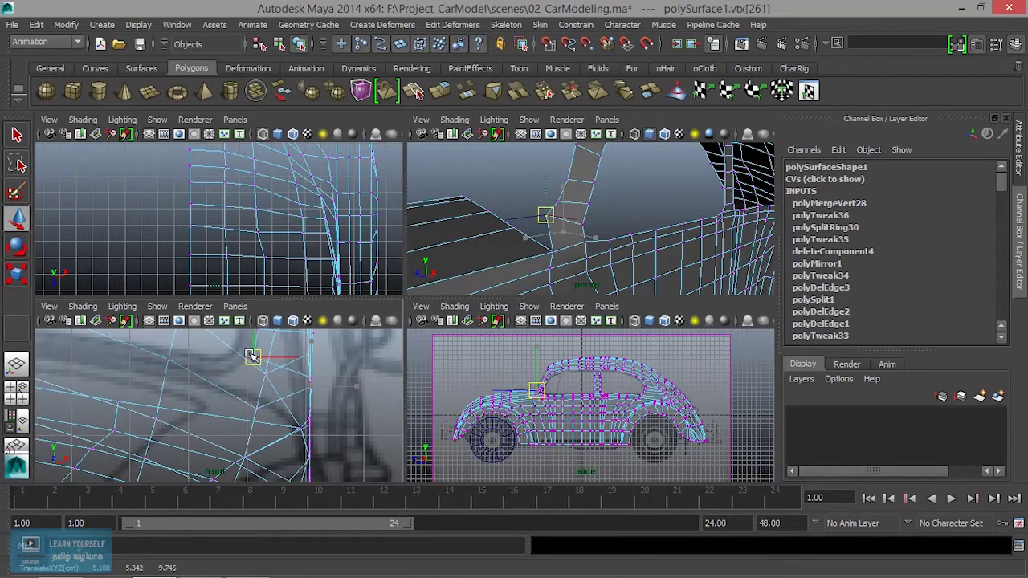
pyautogui.click(551, 251)
pyautogui.moveTo(300, 428); pyautogui.dragTo(236, 371)
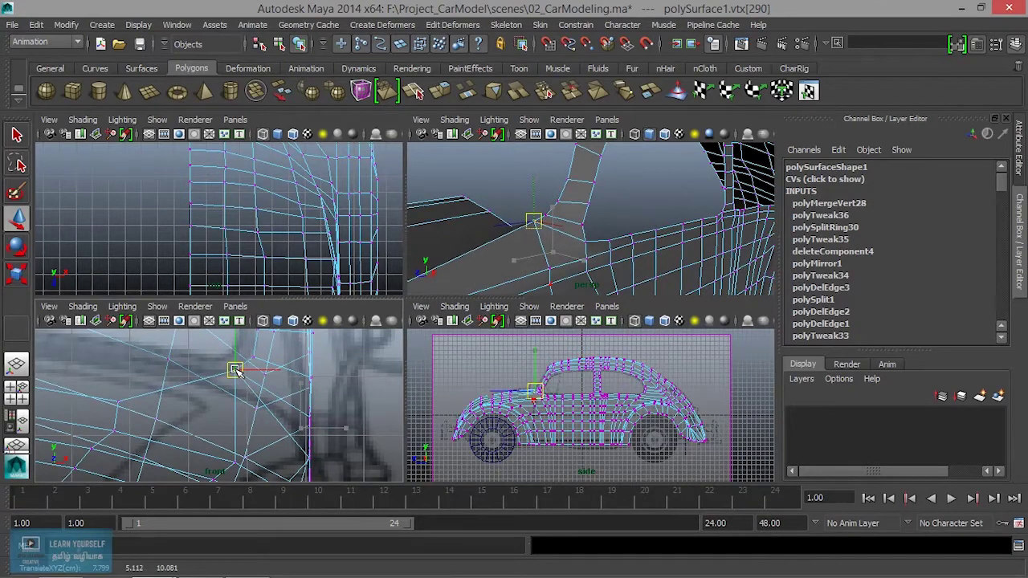
pyautogui.moveTo(505, 241)
pyautogui.keyDown('alt'); pyautogui.mouseDown()
pyautogui.moveTo(551, 257)
pyautogui.moveTo(636, 242)
pyautogui.moveTo(568, 229)
pyautogui.mouseUp(); pyautogui.keyUp('alt')
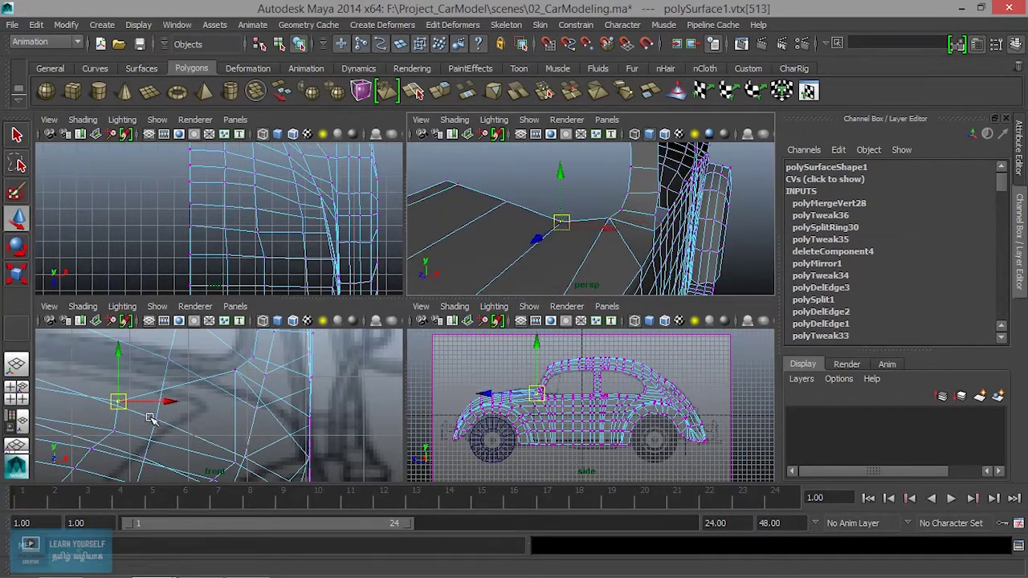
# Raise three fender vertices up and outward to smooth the front wheel arch curve.
pyautogui.moveTo(118, 403); pyautogui.dragTo(137, 370)
pyautogui.scroll(3, 149, 385)
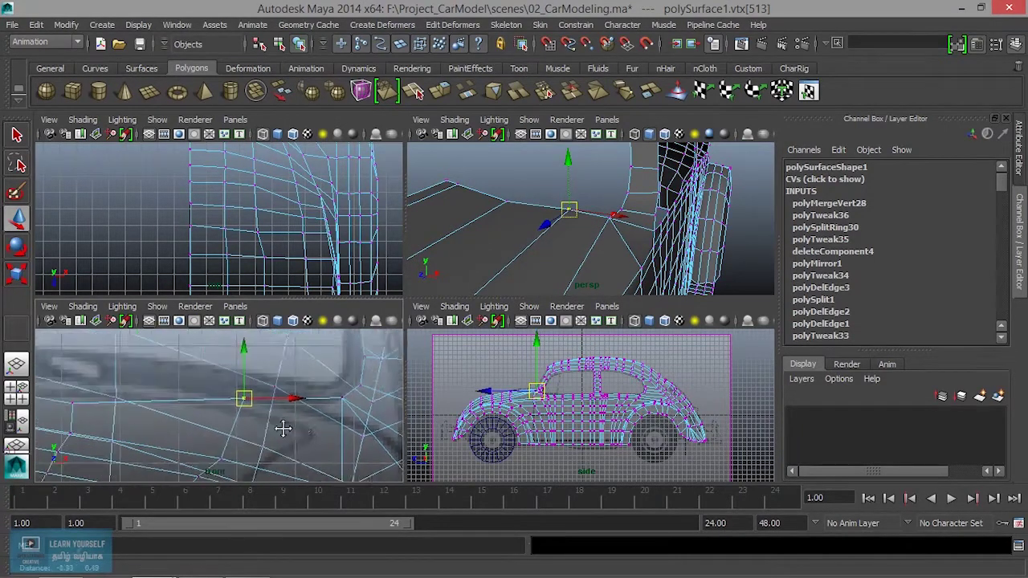
pyautogui.keyDown('alt'); pyautogui.moveTo(241, 402); pyautogui.dragTo(338, 422, button='middle'); pyautogui.keyUp('alt')
pyautogui.click(504, 197)
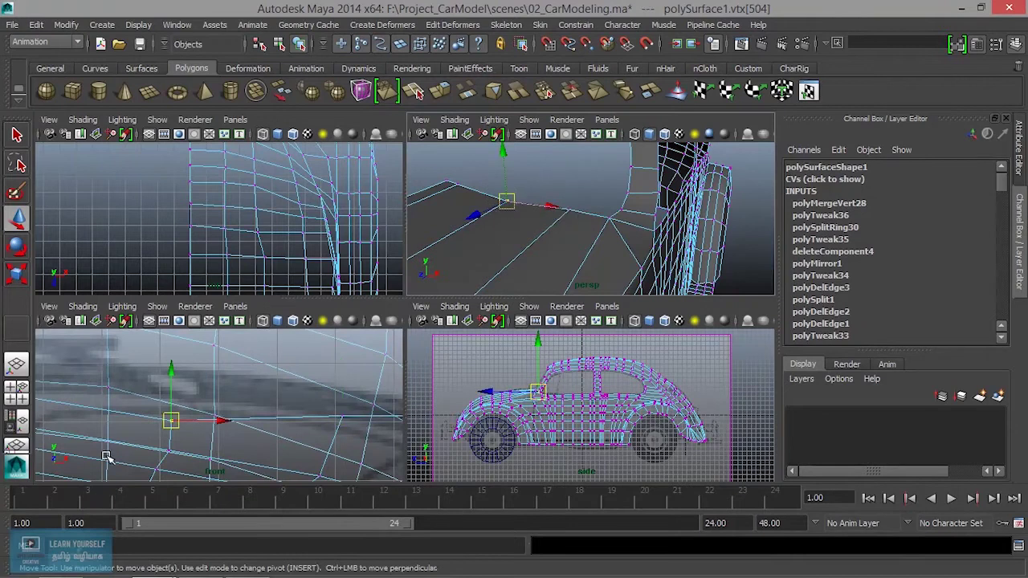
pyautogui.moveTo(171, 419); pyautogui.dragTo(179, 394)
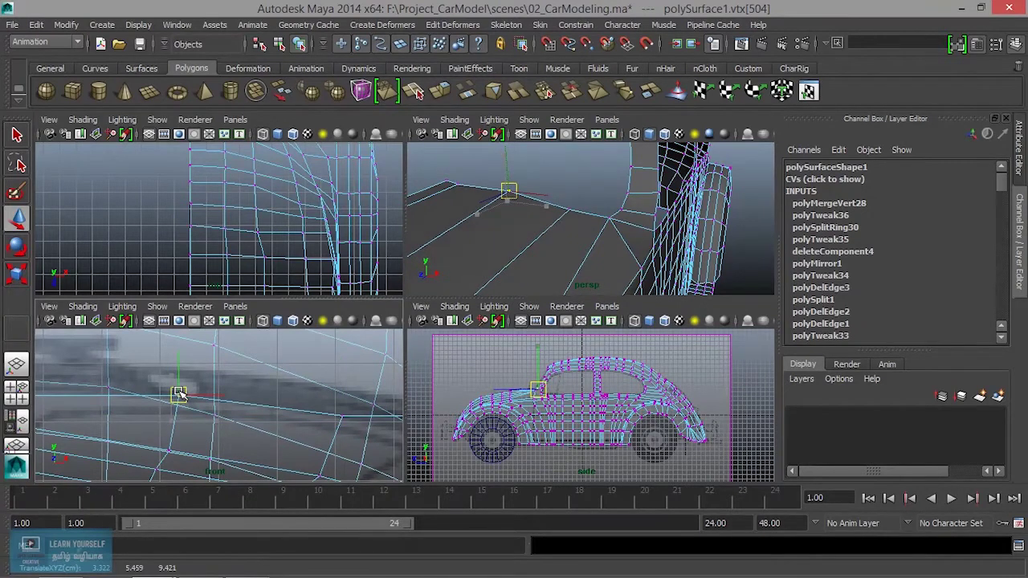
pyautogui.keyDown('alt'); pyautogui.moveTo(452, 236); pyautogui.dragTo(588, 255); pyautogui.keyUp('alt')
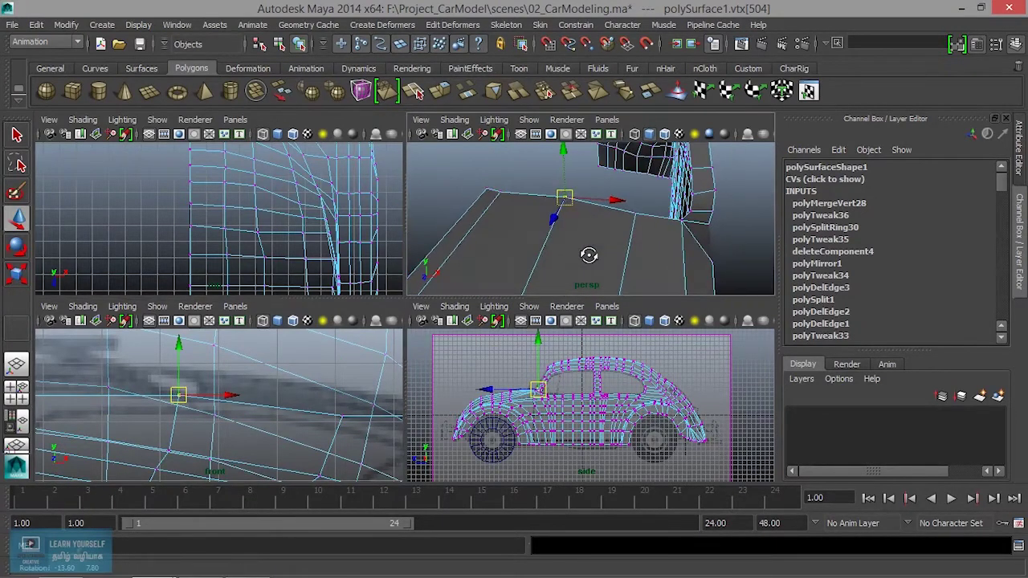
pyautogui.click(502, 195)
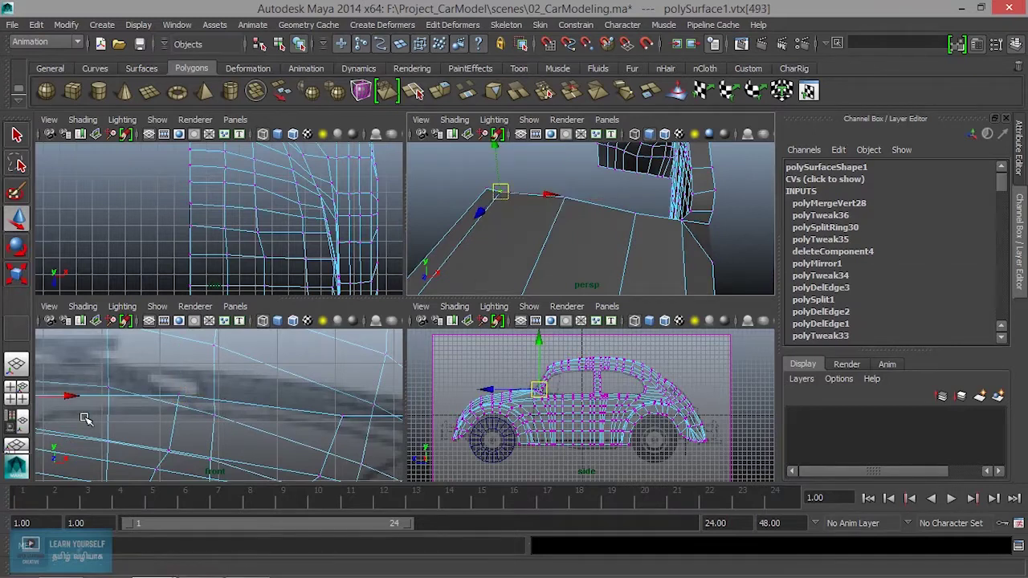
pyautogui.press('f')
pyautogui.moveTo(215, 417); pyautogui.dragTo(223, 401)
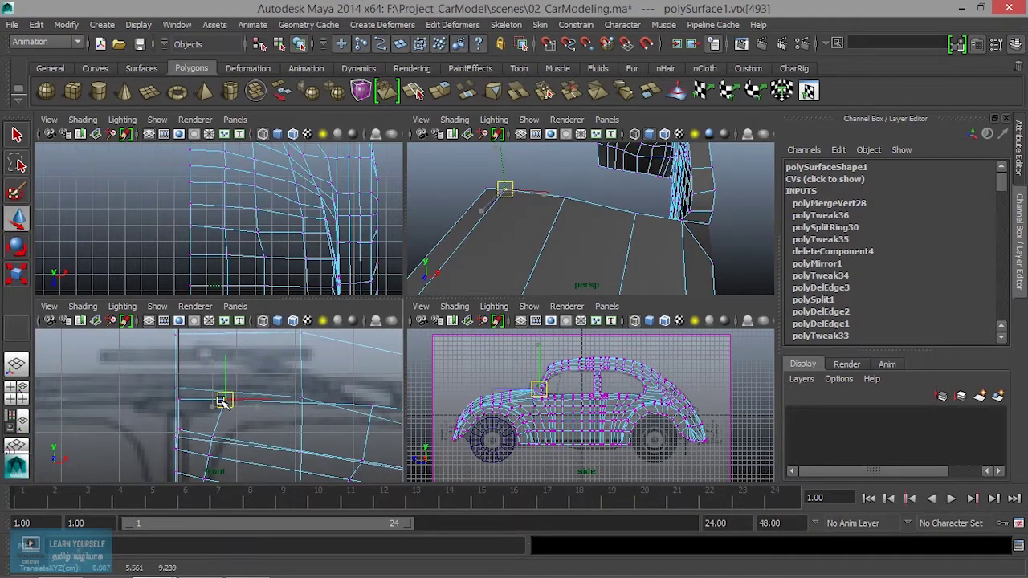
# Nudge another arch vertex upward, then select a window-frame vertex in the enlarged perspective view.
pyautogui.click(484, 188)
pyautogui.moveTo(170, 403); pyautogui.dragTo(174, 390)
pyautogui.scroll(-5, 241, 429)
pyautogui.scroll(5, 248, 432)
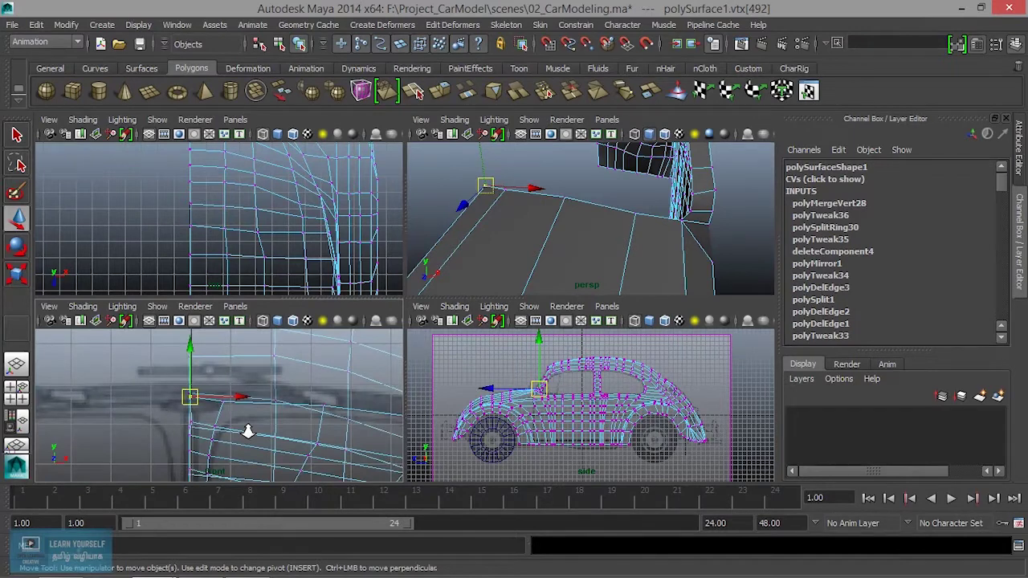
pyautogui.press('space')
pyautogui.moveTo(558, 248)
pyautogui.keyDown('alt'); pyautogui.mouseDown()
pyautogui.moveTo(464, 323)
pyautogui.moveTo(493, 328)
pyautogui.moveTo(528, 324)
pyautogui.moveTo(332, 280)
pyautogui.moveTo(415, 284)
pyautogui.moveTo(441, 268)
pyautogui.moveTo(385, 221)
pyautogui.mouseUp(); pyautogui.keyUp('alt')
pyautogui.moveTo(359, 296)
pyautogui.keyDown('alt'); pyautogui.mouseDown()
pyautogui.moveTo(257, 319)
pyautogui.moveTo(386, 390)
pyautogui.moveTo(429, 362)
pyautogui.moveTo(356, 310)
pyautogui.moveTo(399, 260)
pyautogui.mouseUp(); pyautogui.keyUp('alt')
pyautogui.click(404, 219)
pyautogui.press('space')
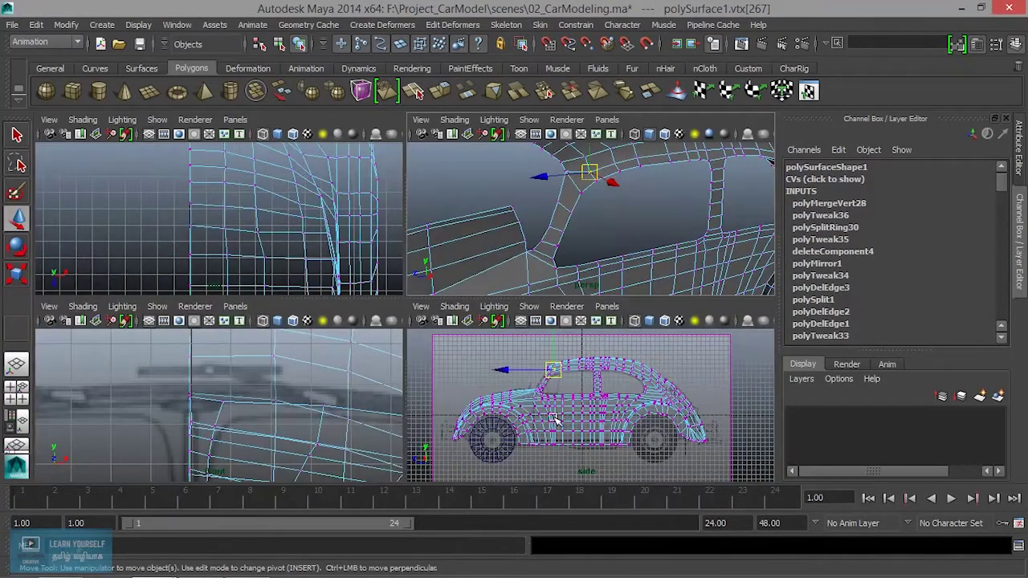
# Zoom into the side view, raise one window-edge vertex and lower the next slightly.
pyautogui.scroll(1, 554, 418)
pyautogui.scroll(2, 558, 413)
pyautogui.scroll(2, 566, 406)
pyautogui.scroll(2, 574, 400)
pyautogui.scroll(2, 573, 399)
pyautogui.scroll(2, 598, 451)
pyautogui.scroll(2, 594, 455)
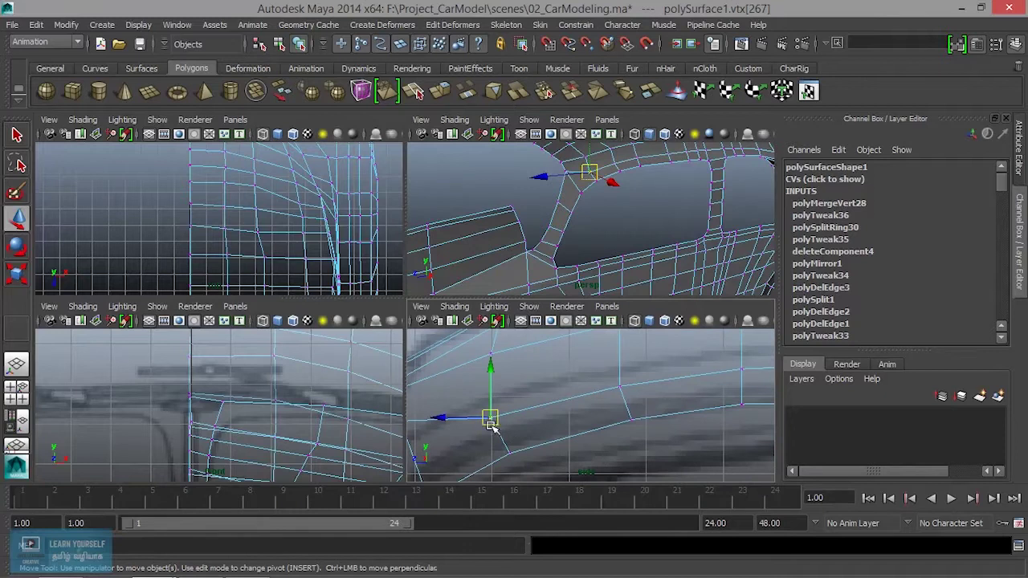
pyautogui.moveTo(488, 424); pyautogui.dragTo(488, 395)
pyautogui.keyDown('alt'); pyautogui.moveTo(502, 411); pyautogui.dragTo(664, 386, button='middle'); pyautogui.keyUp('alt')
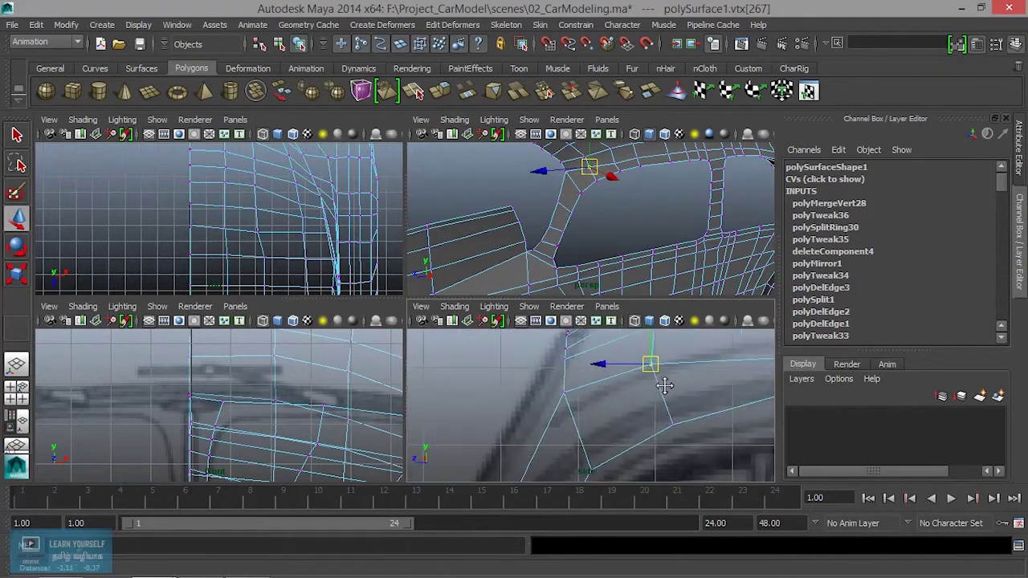
pyautogui.click(564, 393)
pyautogui.moveTo(564, 393); pyautogui.dragTo(566, 400)
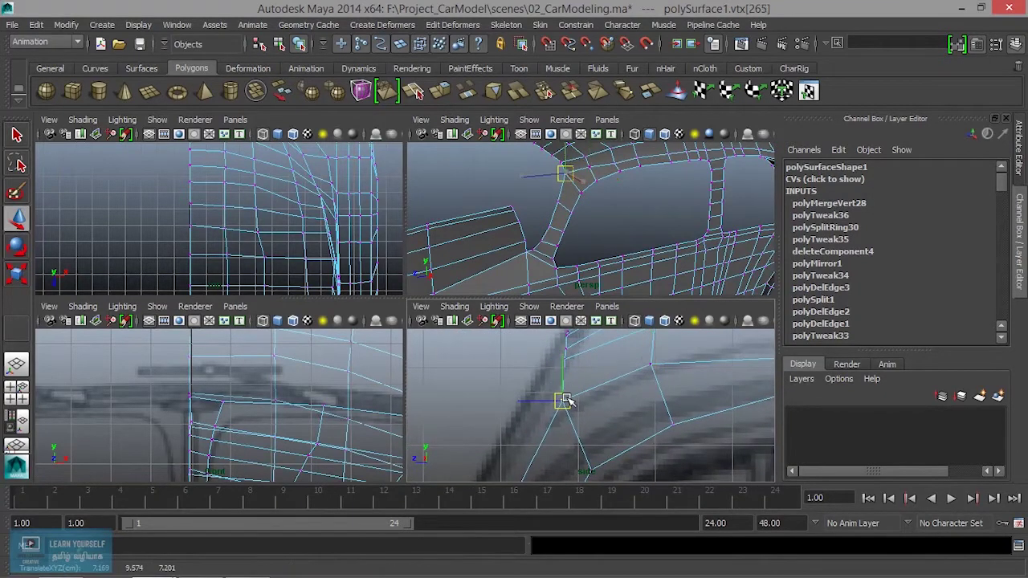
# Lift the vertices below the window line onto it, undoing one misplaced move.
pyautogui.scroll(-3, 448, 458)
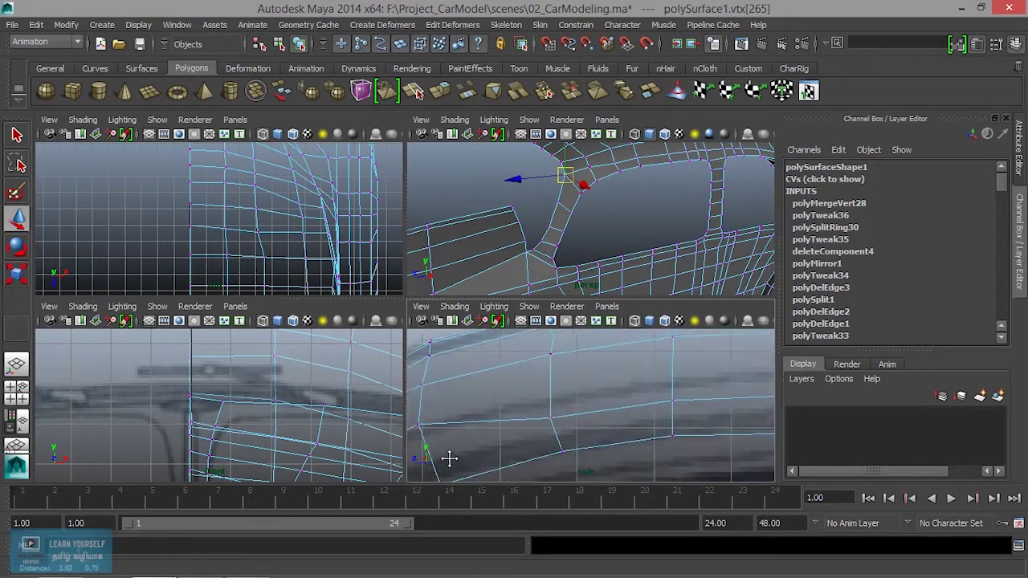
pyautogui.click(551, 418)
pyautogui.moveTo(551, 417); pyautogui.dragTo(545, 393)
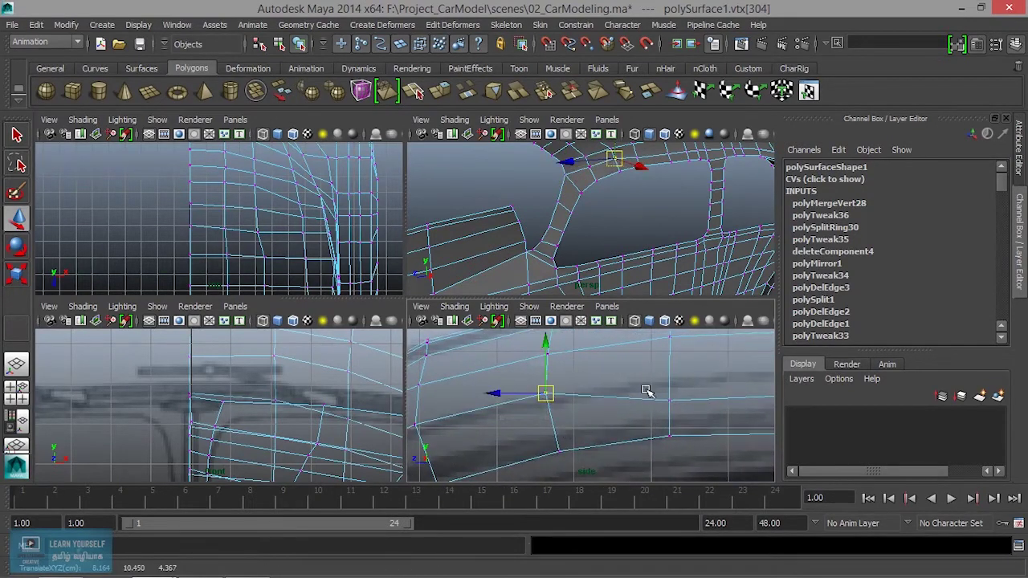
pyautogui.scroll(2, 533, 412)
pyautogui.click(569, 442)
pyautogui.moveTo(570, 442); pyautogui.dragTo(567, 412)
pyautogui.hotkey('ctrl', 'z')
pyautogui.keyDown('alt'); pyautogui.moveTo(626, 417); pyautogui.dragTo(489, 415, button='middle'); pyautogui.keyUp('alt')
pyautogui.click(545, 434)
pyautogui.moveTo(544, 431); pyautogui.dragTo(546, 408)
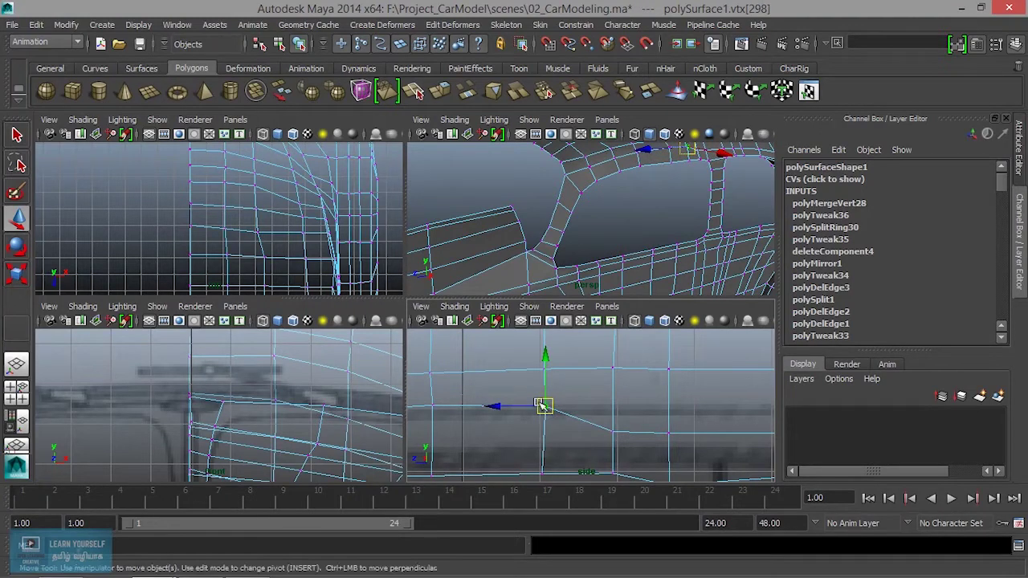
pyautogui.moveTo(544, 407); pyautogui.dragTo(546, 406)
# Raise two more window-loop vertices up to the reference window outline.
pyautogui.keyDown('alt'); pyautogui.moveTo(546, 405); pyautogui.dragTo(484, 383, button='middle'); pyautogui.keyUp('alt')
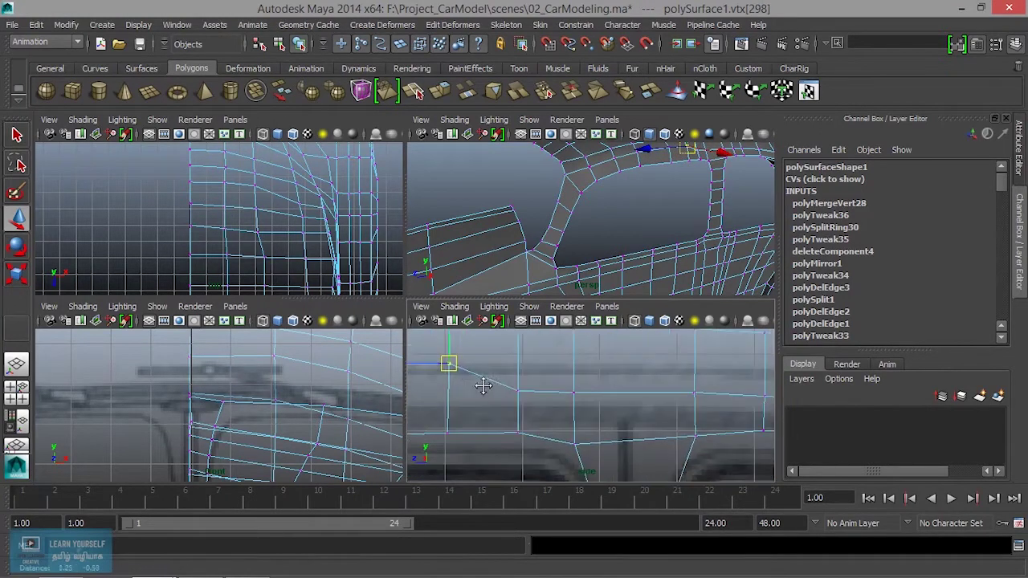
pyautogui.click(521, 360)
pyautogui.click(573, 392)
pyautogui.moveTo(575, 393); pyautogui.dragTo(575, 362)
pyautogui.keyDown('alt'); pyautogui.moveTo(587, 424); pyautogui.dragTo(440, 442, button='middle'); pyautogui.keyUp('alt')
pyautogui.click(514, 379)
pyautogui.click(582, 411)
pyautogui.moveTo(584, 412); pyautogui.dragTo(595, 387)
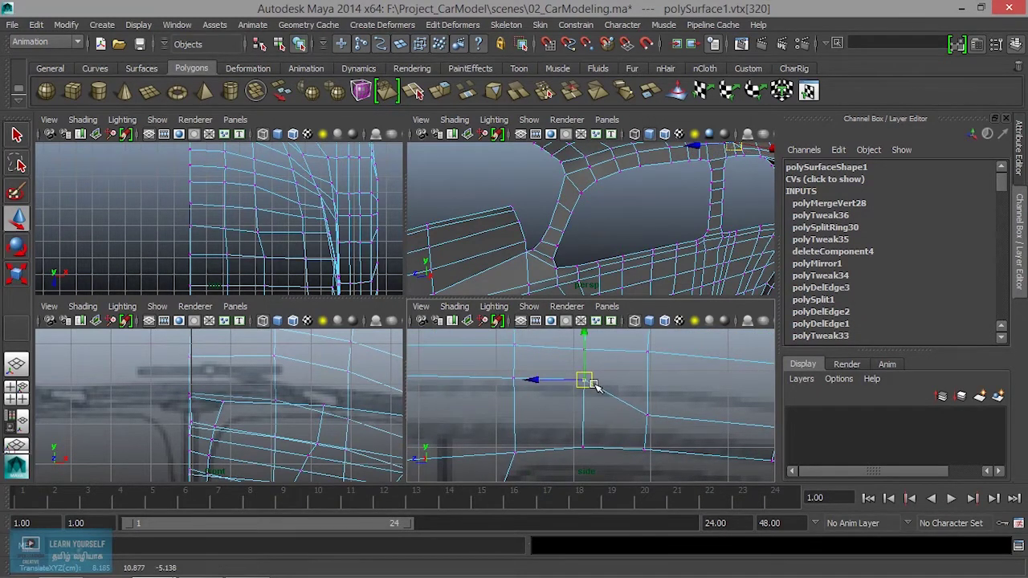
# In the enlarged side view, move the window's front corner vertex down and forward and lower a roof vertex.
pyautogui.press('space')
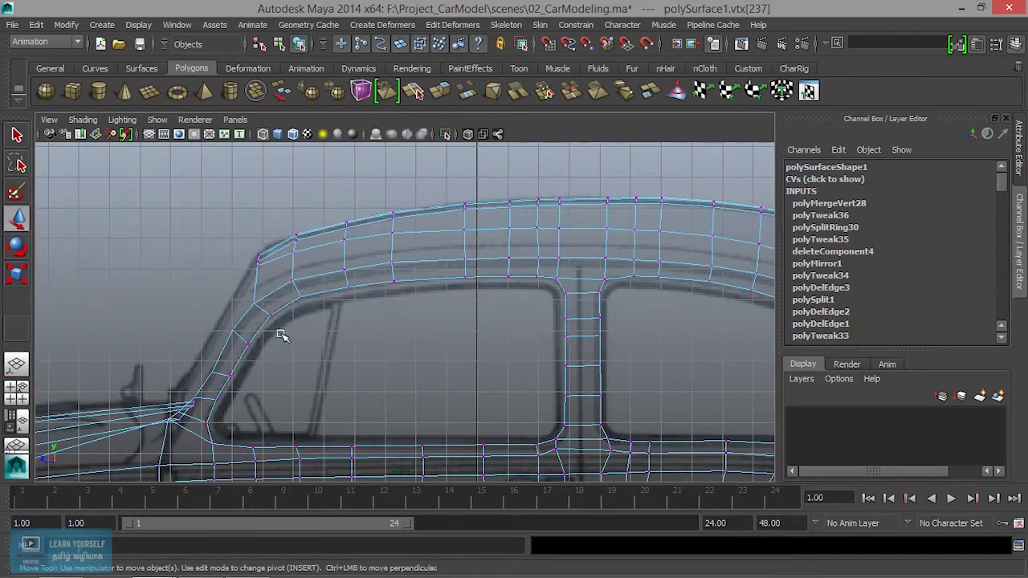
pyautogui.scroll(2, 554, 293)
pyautogui.scroll(2, 452, 280)
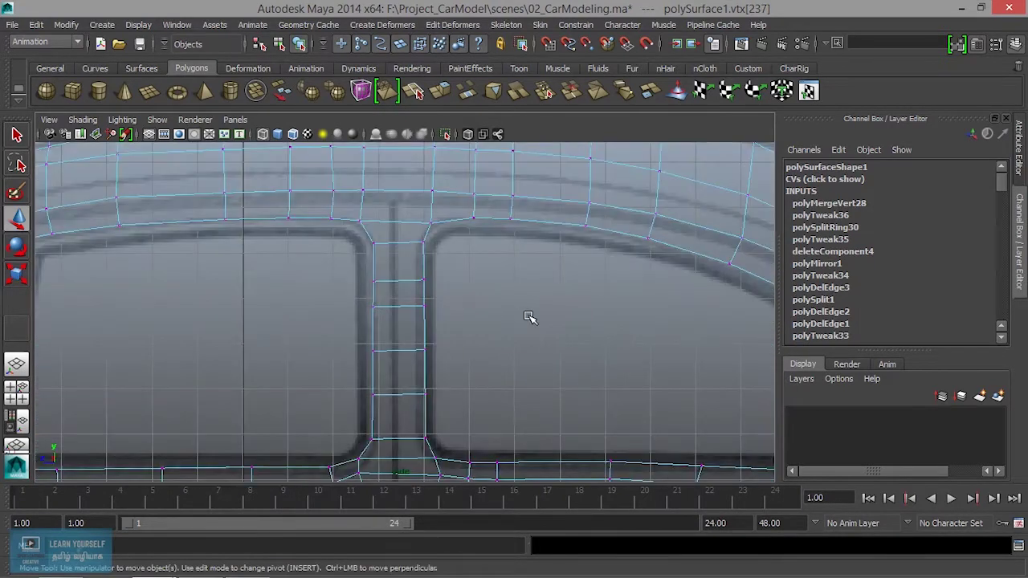
pyautogui.scroll(2, 530, 319)
pyautogui.keyDown('alt'); pyautogui.moveTo(268, 325); pyautogui.dragTo(260, 319, button='middle'); pyautogui.keyUp('alt')
pyautogui.moveTo(612, 413)
pyautogui.keyDown('alt'); pyautogui.mouseDown(button='middle')
pyautogui.moveTo(482, 286)
pyautogui.moveTo(795, 460)
pyautogui.mouseUp(button='middle'); pyautogui.keyUp('alt')
pyautogui.keyDown('alt'); pyautogui.moveTo(266, 276); pyautogui.dragTo(664, 371, button='middle'); pyautogui.keyUp('alt')
pyautogui.scroll(1, 663, 371)
pyautogui.scroll(2, 528, 378)
pyautogui.scroll(1, 434, 289)
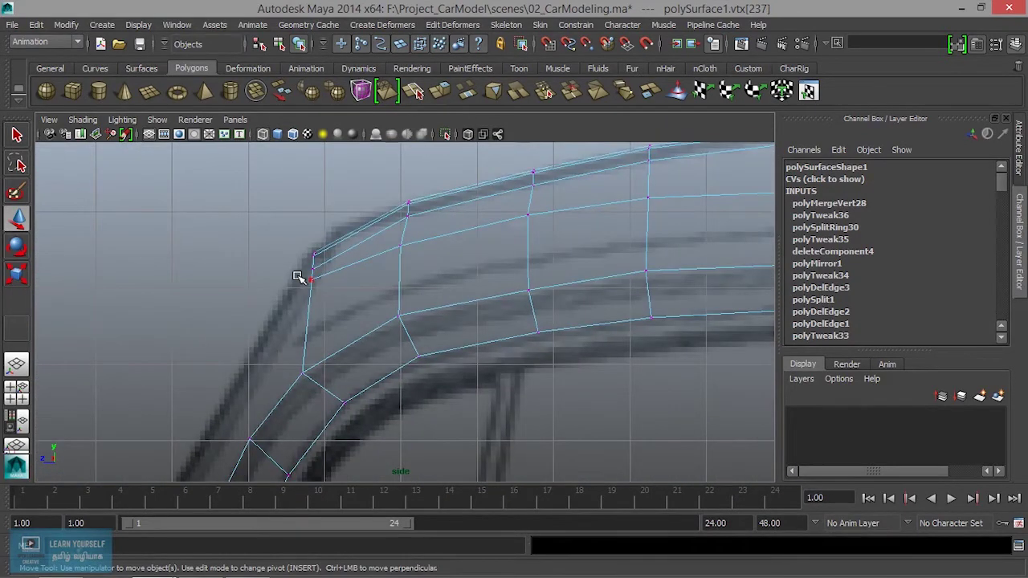
pyautogui.click(327, 292)
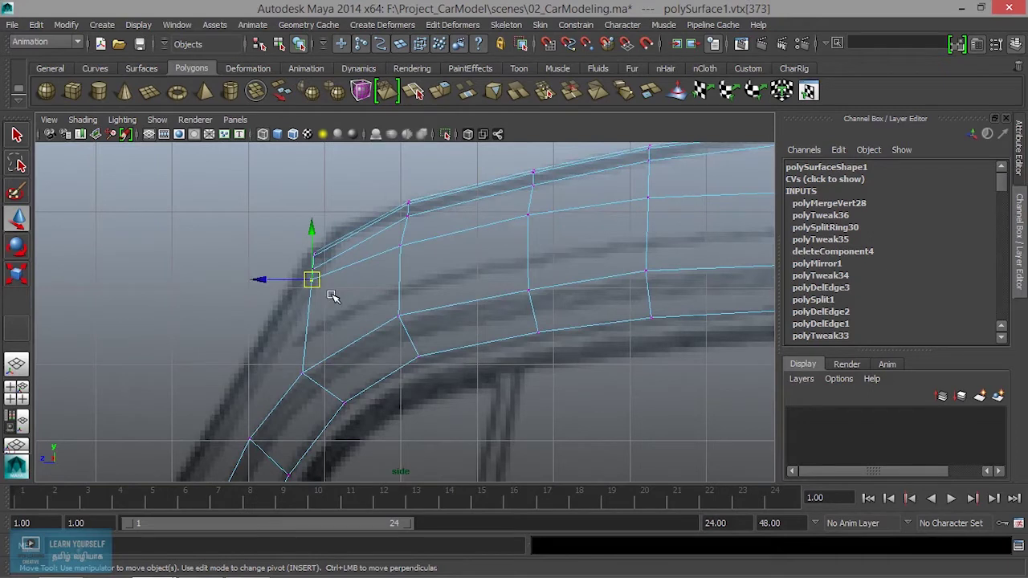
pyautogui.moveTo(320, 283); pyautogui.dragTo(315, 294)
pyautogui.click(402, 246)
pyautogui.moveTo(402, 245); pyautogui.dragTo(404, 287)
# Inspect the body in perspective and undo the roof vertex lowering.
pyautogui.press('space')
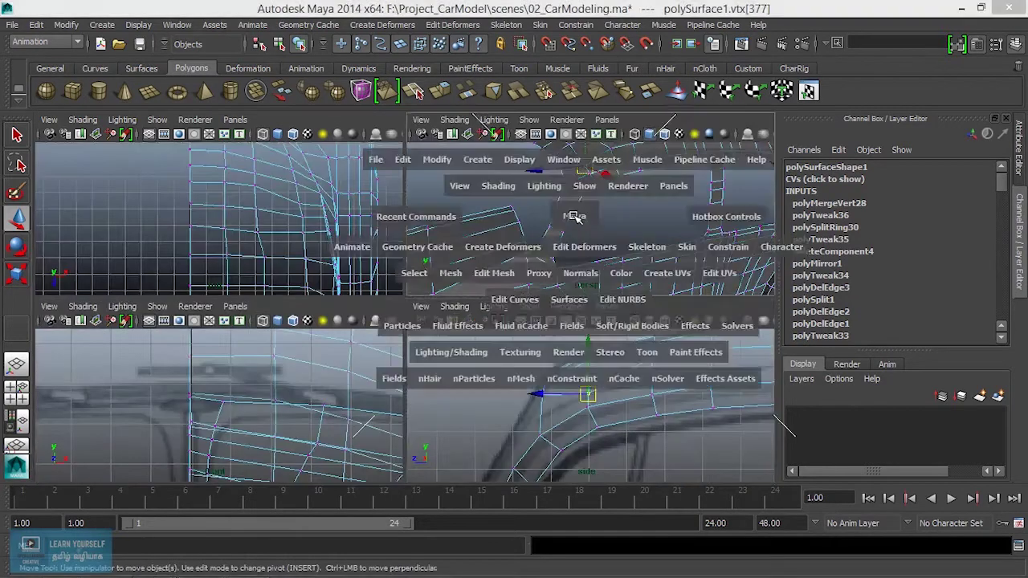
pyautogui.press('space')
pyautogui.moveTo(418, 324)
pyautogui.keyDown('alt'); pyautogui.mouseDown()
pyautogui.moveTo(367, 281)
pyautogui.moveTo(432, 378)
pyautogui.moveTo(392, 341)
pyautogui.moveTo(522, 378)
pyautogui.moveTo(390, 298)
pyautogui.moveTo(446, 332)
pyautogui.moveTo(578, 328)
pyautogui.moveTo(473, 324)
pyautogui.moveTo(441, 145)
pyautogui.moveTo(649, 470)
pyautogui.moveTo(502, 238)
pyautogui.moveTo(555, 420)
pyautogui.moveTo(621, 400)
pyautogui.mouseUp(); pyautogui.keyUp('alt')
pyautogui.hotkey('ctrl', 'z')
pyautogui.hotkey('ctrl', 'z')
pyautogui.hotkey('ctrl', 'z')
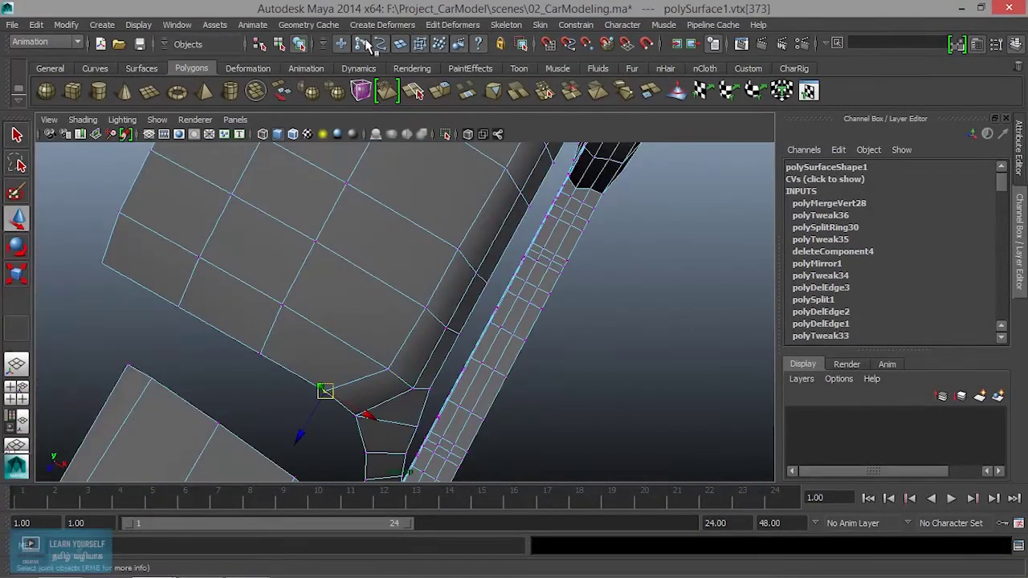
# Switch to the Polygons menu set and try an edge loop on the body panel, then undo it.
pyautogui.click(46, 42)
pyautogui.click(35, 65)
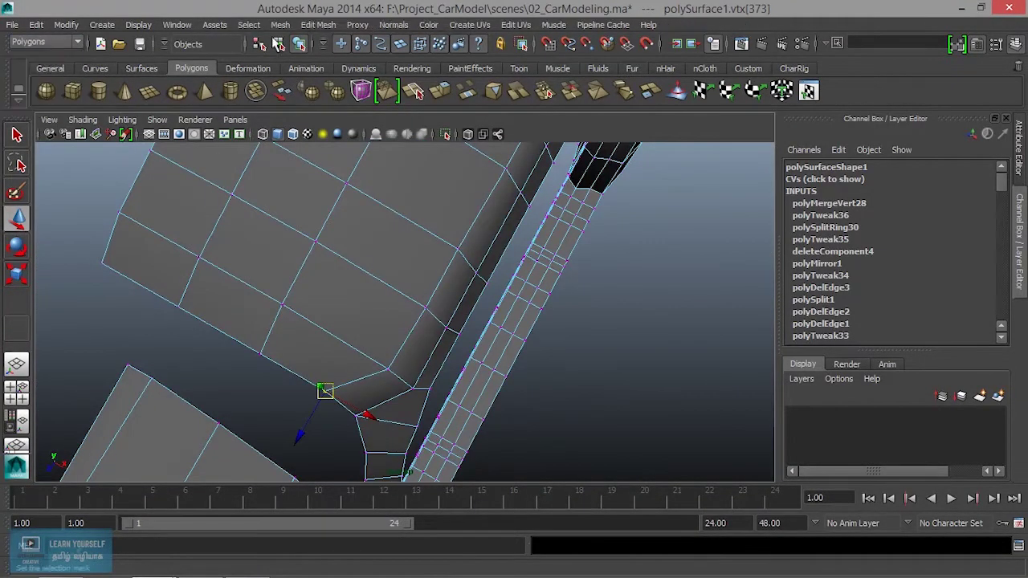
pyautogui.click(319, 24)
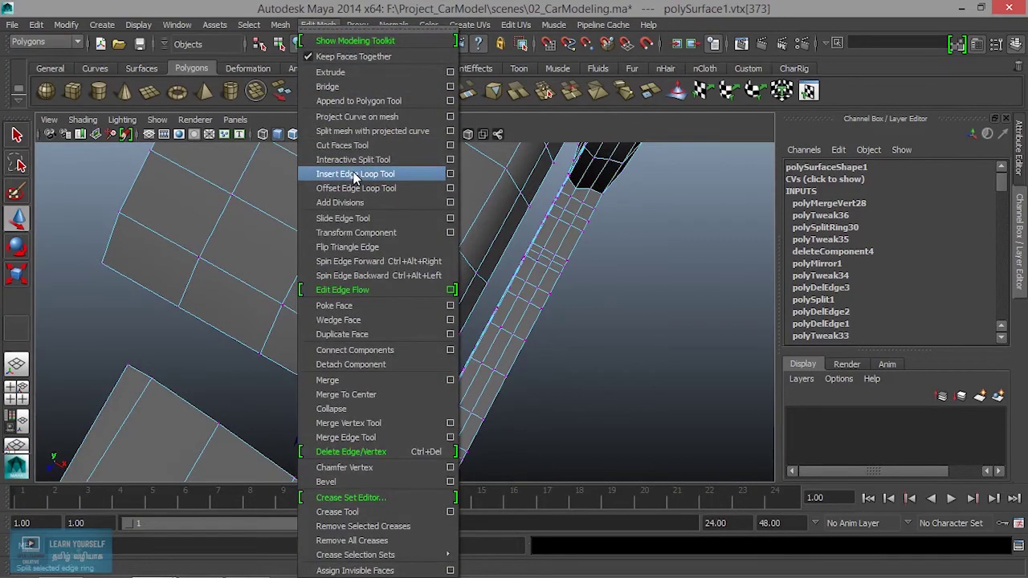
pyautogui.click(353, 174)
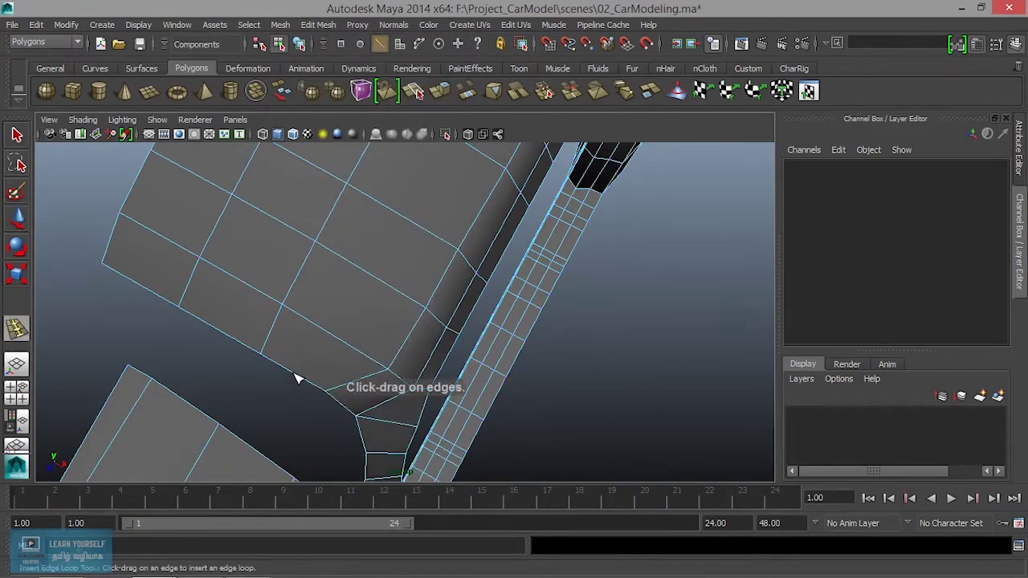
pyautogui.click(297, 379)
pyautogui.moveTo(296, 372)
pyautogui.keyDown('alt'); pyautogui.mouseDown()
pyautogui.moveTo(338, 352)
pyautogui.moveTo(310, 239)
pyautogui.mouseUp(); pyautogui.keyUp('alt')
pyautogui.hotkey('ctrl', 'z')
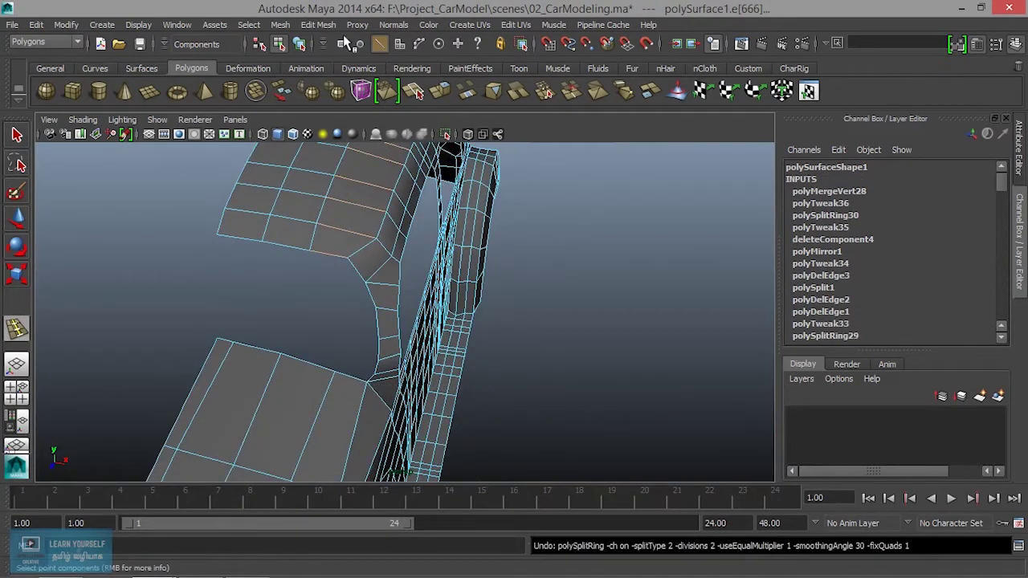
# Check the Insert Edge Loop Tool settings and insert a loop across the panel beside the window pillar.
pyautogui.click(318, 25)
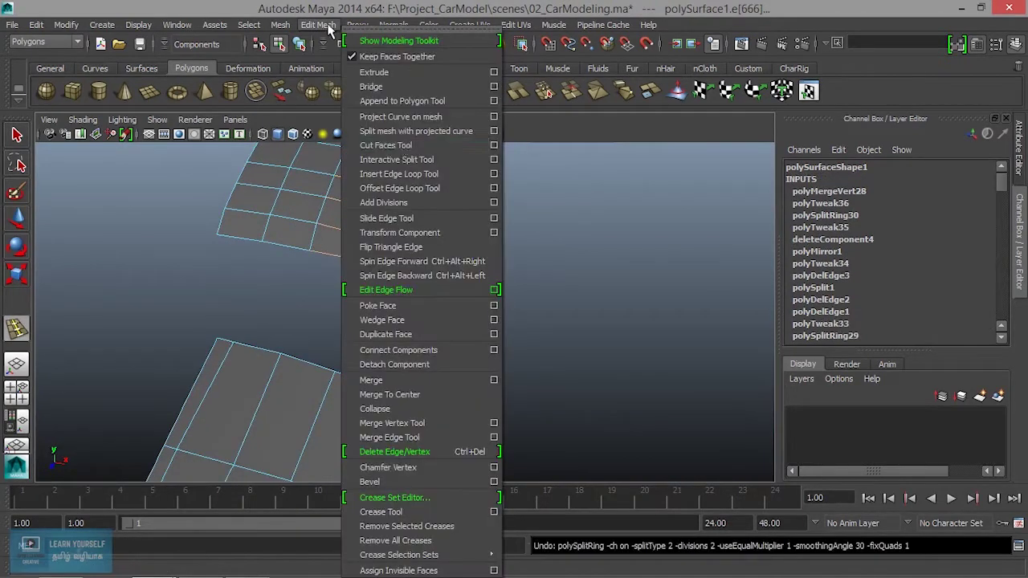
pyautogui.click(494, 174)
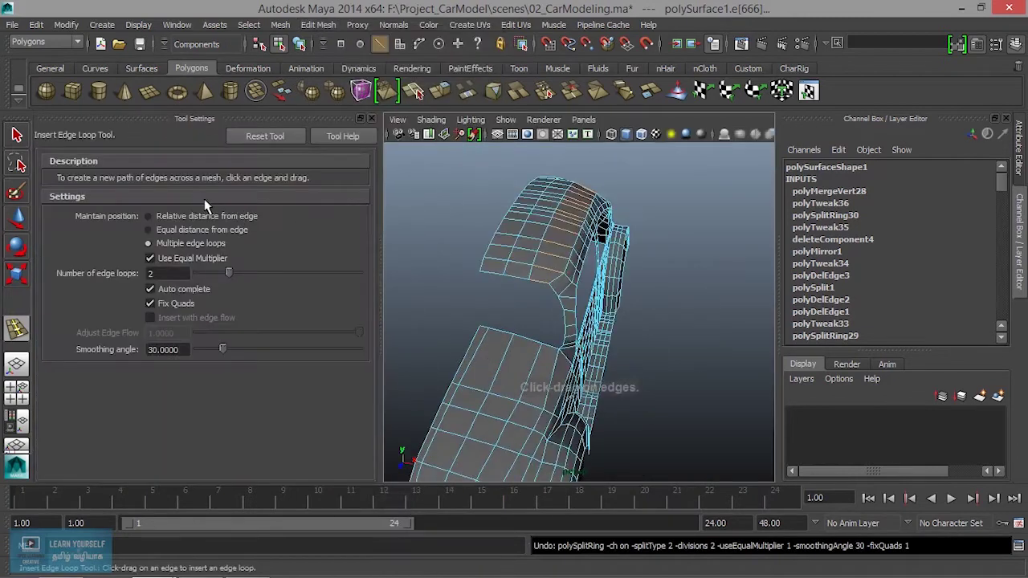
pyautogui.click(370, 120)
pyautogui.scroll(2, 336, 253)
pyautogui.scroll(-3, 335, 253)
pyautogui.click(332, 316)
pyautogui.moveTo(333, 316)
pyautogui.keyDown('alt'); pyautogui.mouseDown()
pyautogui.moveTo(347, 369)
pyautogui.moveTo(363, 286)
pyautogui.moveTo(443, 375)
pyautogui.moveTo(367, 375)
pyautogui.mouseUp(); pyautogui.keyUp('alt')
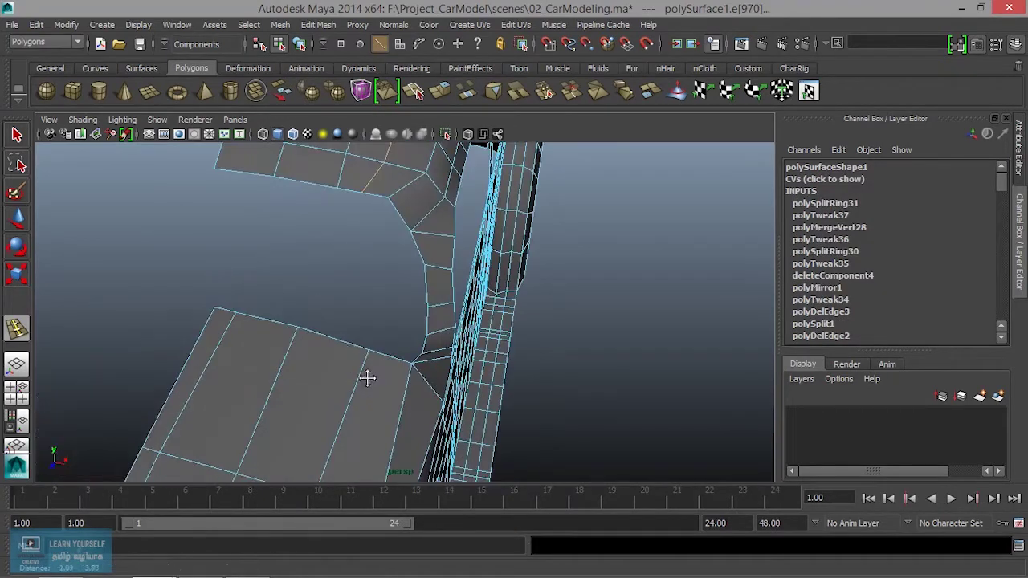
# Try a second edge loop, undo it, and return to the Move Tool.
pyautogui.click(333, 345)
pyautogui.scroll(-3, 332, 353)
pyautogui.moveTo(341, 393)
pyautogui.keyDown('alt'); pyautogui.mouseDown()
pyautogui.moveTo(356, 276)
pyautogui.moveTo(367, 280)
pyautogui.mouseUp(); pyautogui.keyUp('alt')
pyautogui.hotkey('ctrl', 'z')
pyautogui.keyDown('alt'); pyautogui.moveTo(362, 280); pyautogui.dragTo(379, 356, button='middle'); pyautogui.keyUp('alt')
pyautogui.moveTo(380, 356)
pyautogui.keyDown('alt'); pyautogui.mouseDown()
pyautogui.moveTo(342, 300)
pyautogui.moveTo(439, 298)
pyautogui.moveTo(450, 422)
pyautogui.moveTo(433, 388)
pyautogui.moveTo(452, 402)
pyautogui.moveTo(404, 319)
pyautogui.moveTo(374, 236)
pyautogui.moveTo(560, 235)
pyautogui.moveTo(412, 292)
pyautogui.moveTo(452, 321)
pyautogui.moveTo(452, 213)
pyautogui.mouseUp(); pyautogui.keyUp('alt')
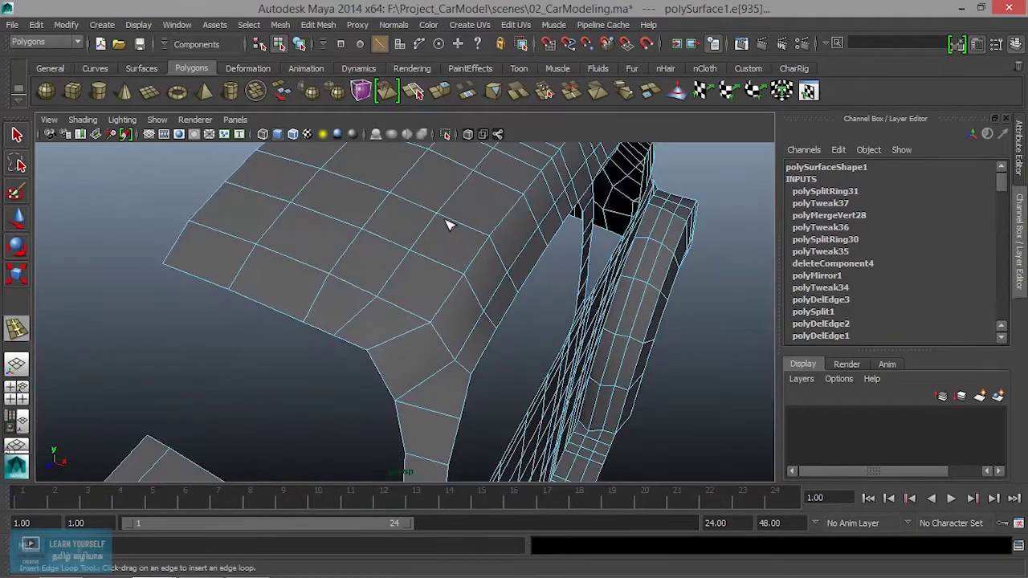
pyautogui.press('w')
pyautogui.moveTo(385, 240); pyautogui.dragTo(340, 245, button='right')
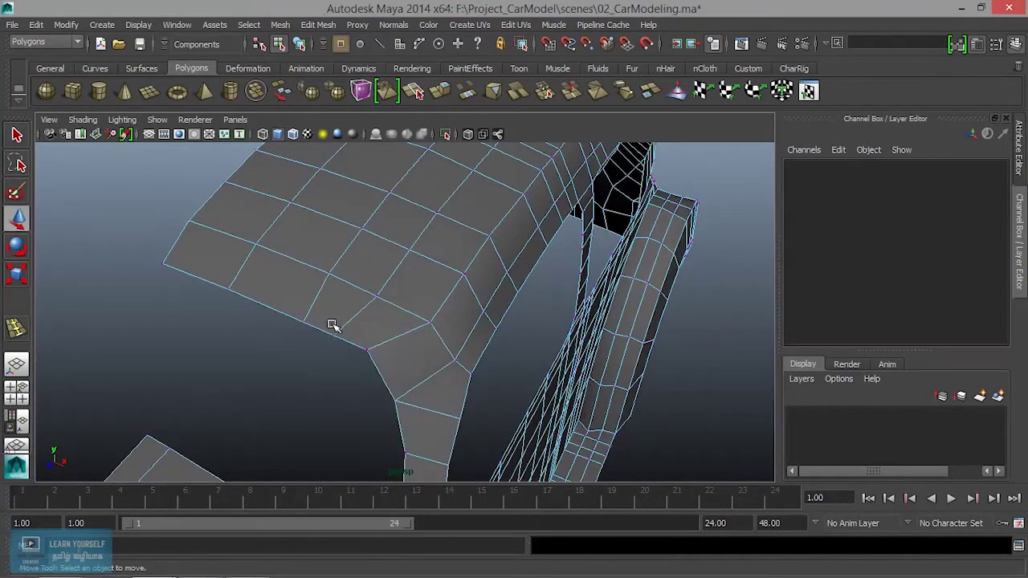
# In the side view, pull the window's lower rear corner vertex down onto the reference outline.
pyautogui.click(361, 339)
pyautogui.press('space')
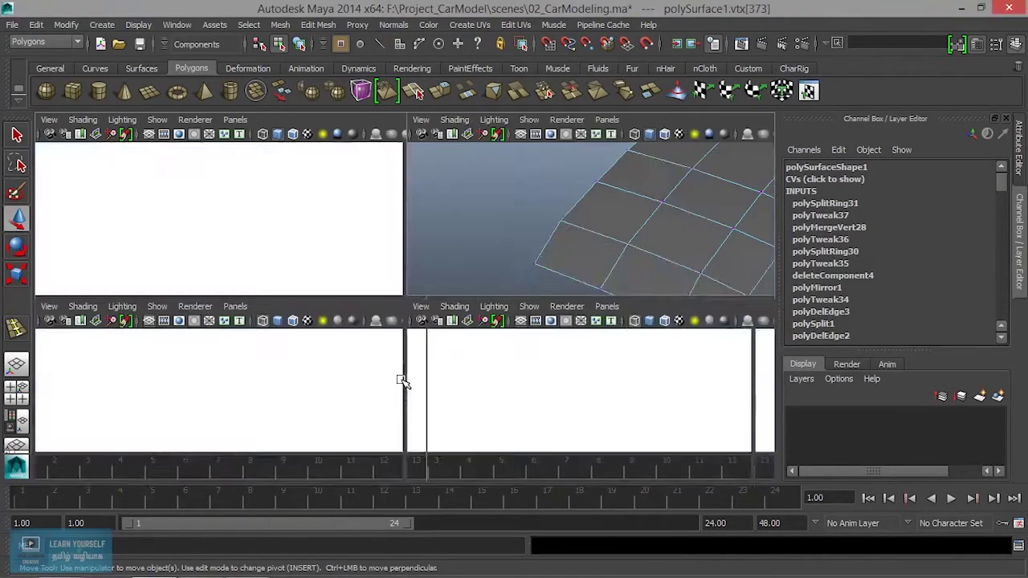
pyautogui.keyDown('alt'); pyautogui.moveTo(581, 454); pyautogui.dragTo(569, 379, button='right'); pyautogui.keyUp('alt')
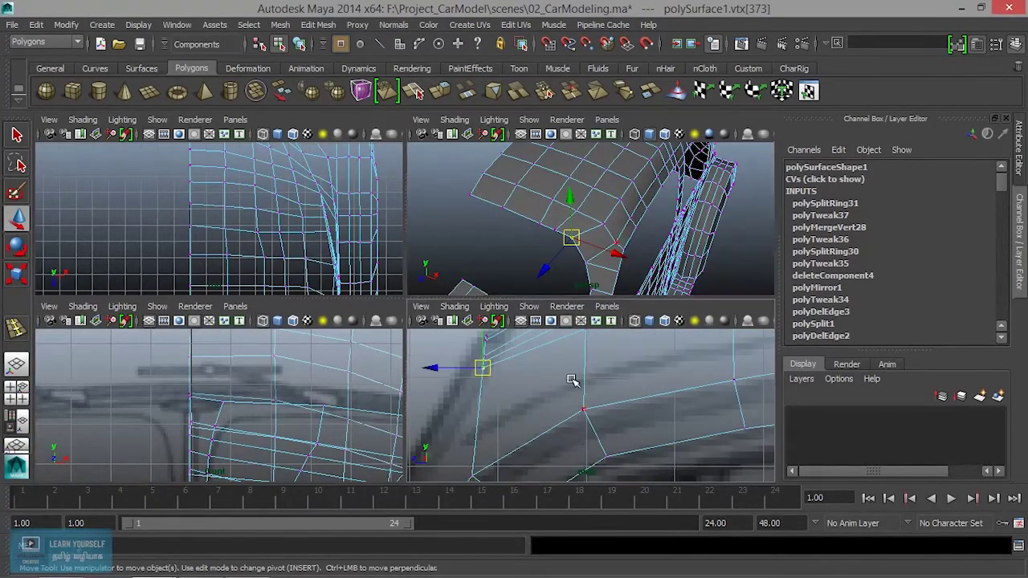
pyautogui.keyDown('alt'); pyautogui.moveTo(569, 378); pyautogui.dragTo(454, 424, button='middle'); pyautogui.keyUp('alt')
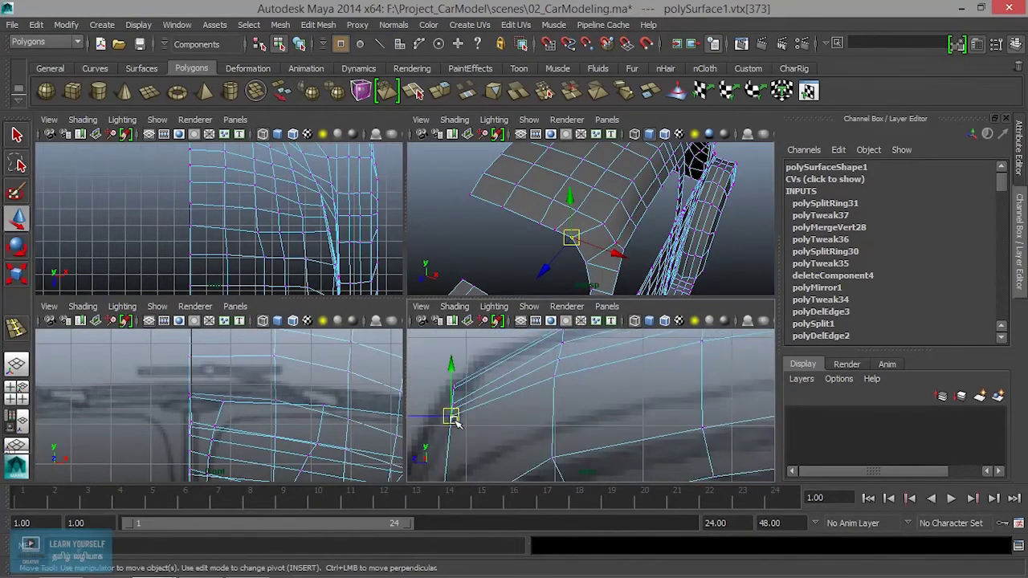
pyautogui.moveTo(455, 423); pyautogui.dragTo(452, 455)
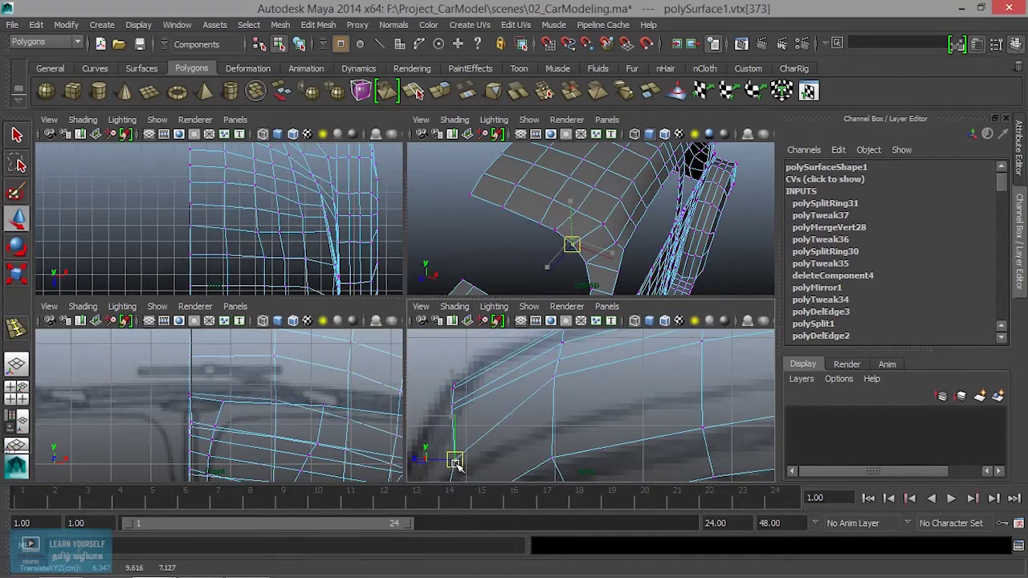
pyautogui.moveTo(452, 455)
pyautogui.keyDown('alt'); pyautogui.mouseDown(button='middle')
pyautogui.moveTo(546, 322)
pyautogui.moveTo(514, 394)
pyautogui.mouseUp(button='middle'); pyautogui.keyUp('alt')
pyautogui.moveTo(514, 394); pyautogui.dragTo(518, 408)
# In the front view, move the corner vertex and its neighbour up and right onto the reference curve.
pyautogui.scroll(-2, 527, 450)
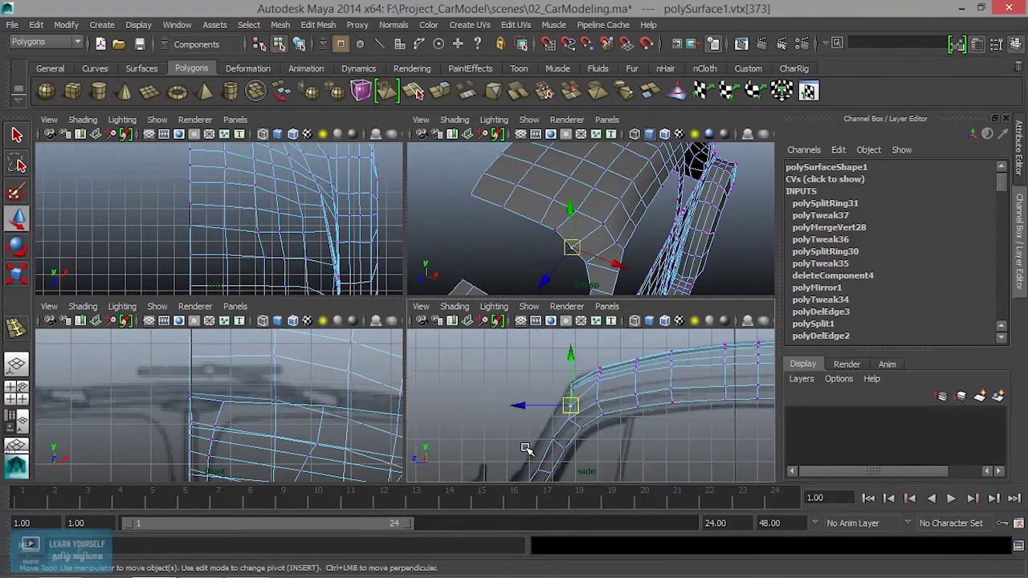
pyautogui.scroll(-2, 526, 450)
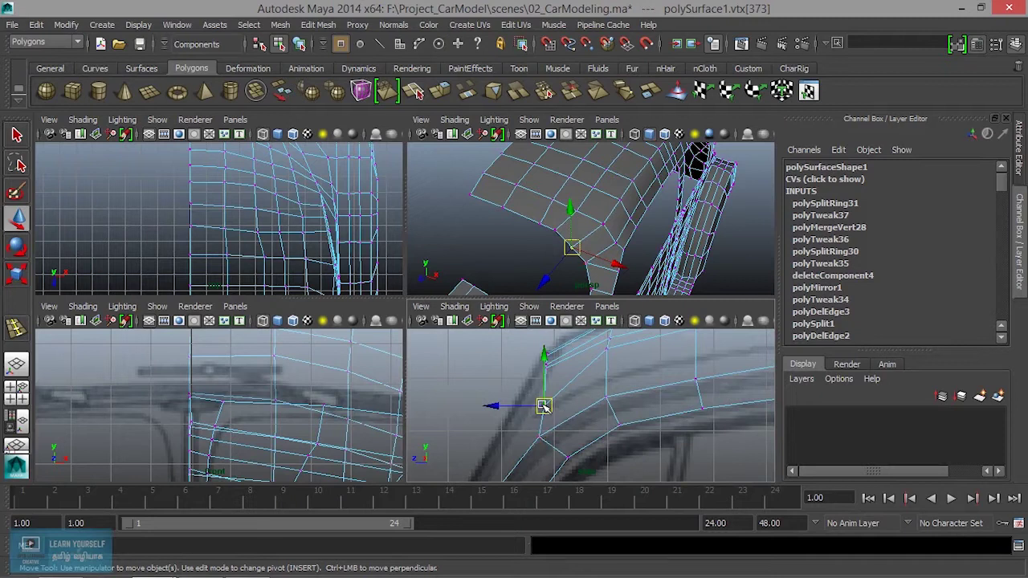
pyautogui.press('f')
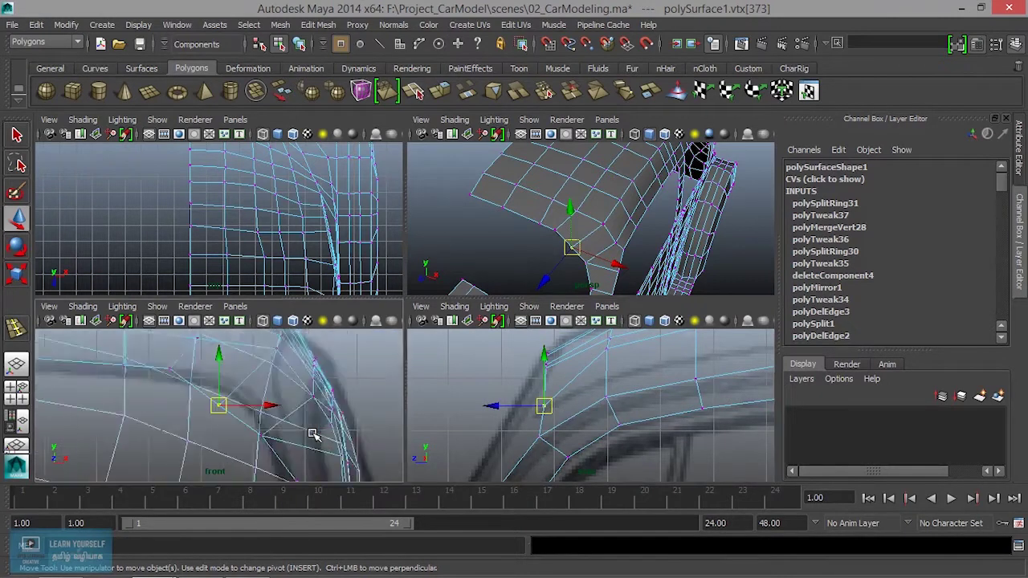
pyautogui.moveTo(218, 405); pyautogui.dragTo(252, 374)
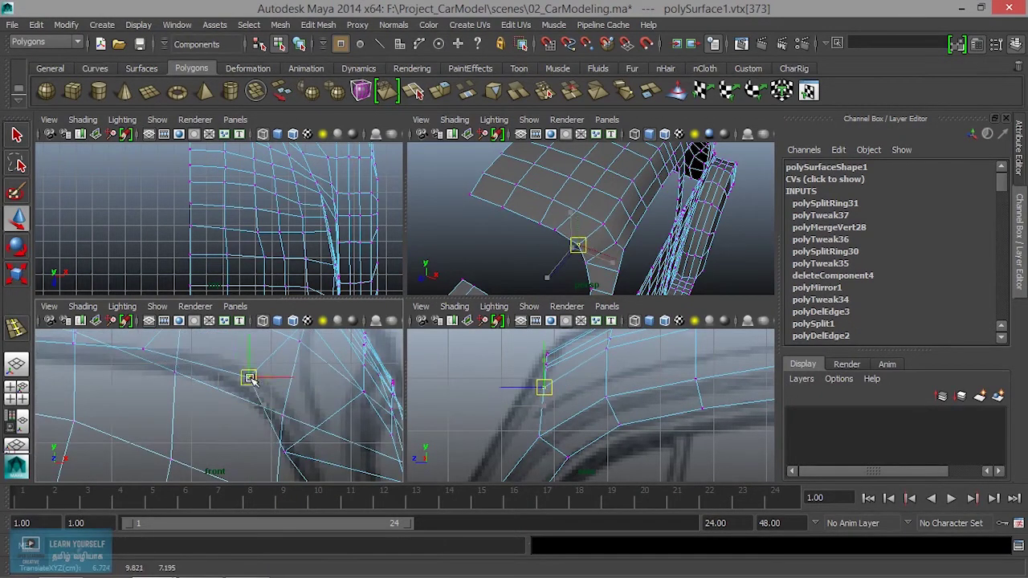
pyautogui.scroll(3, 254, 401)
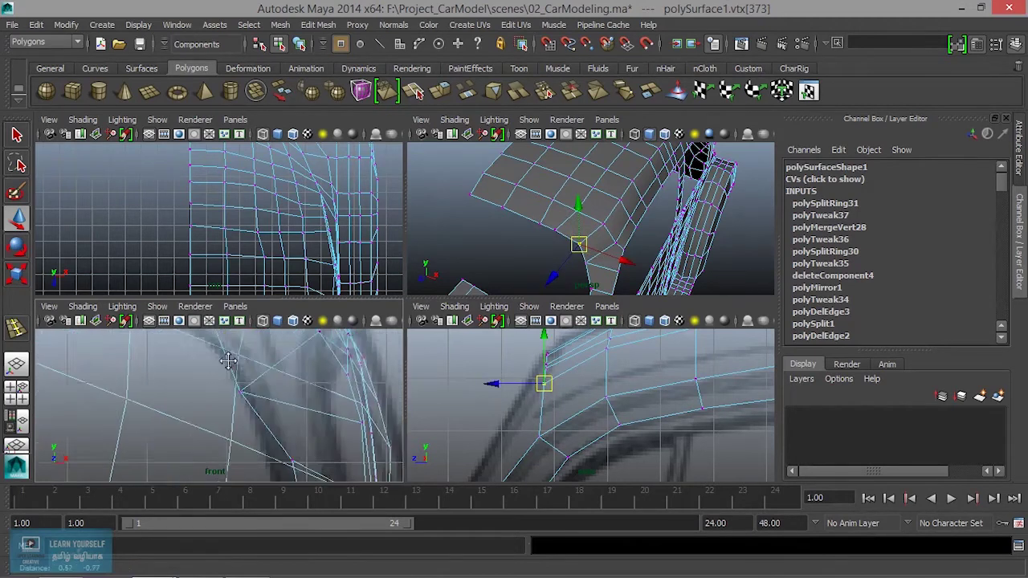
pyautogui.scroll(-2, 255, 404)
pyautogui.click(244, 421)
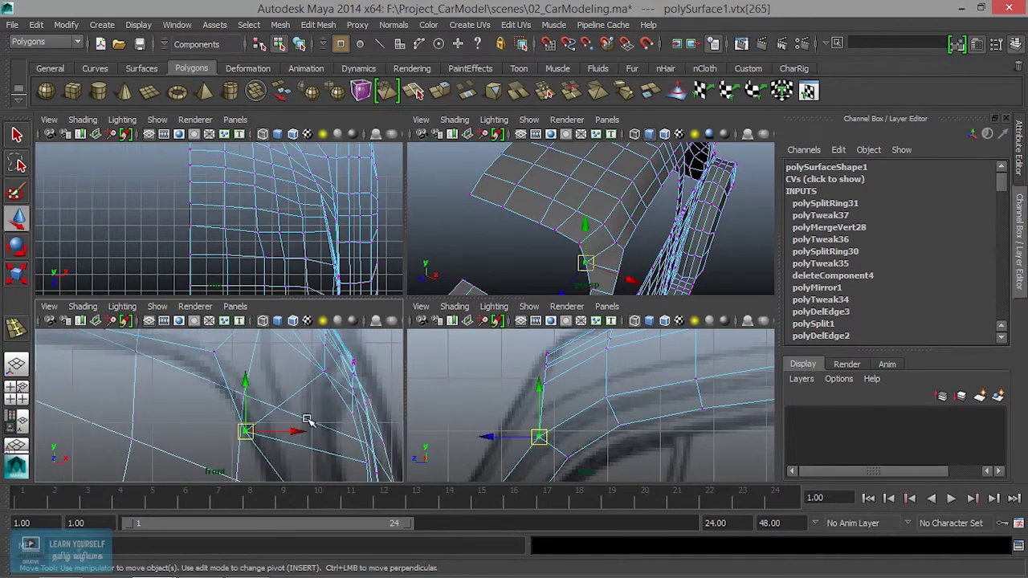
pyautogui.moveTo(250, 434); pyautogui.dragTo(265, 409)
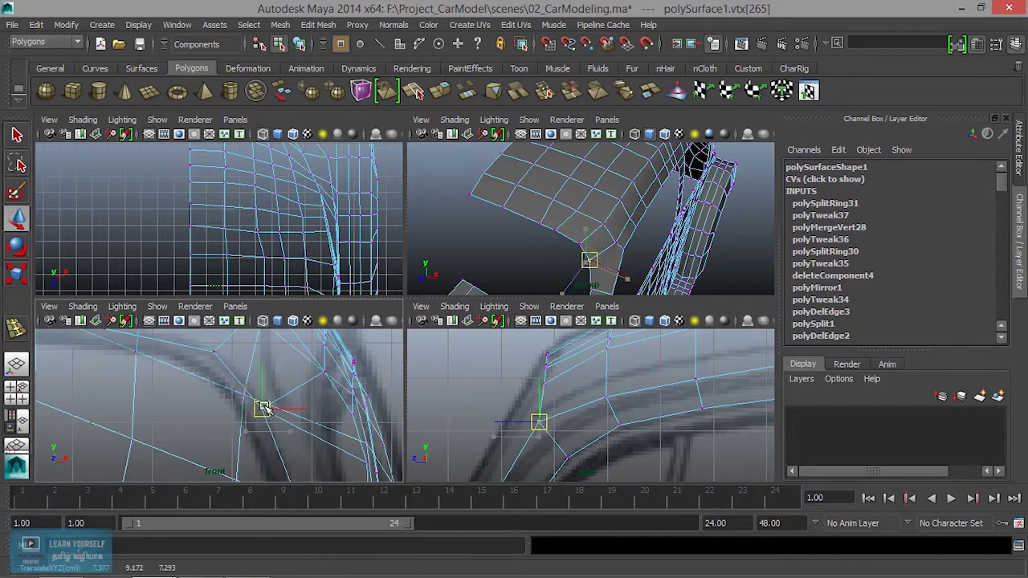
# Nudge the remaining window-corner vertices along X and Y to follow the outline.
pyautogui.keyDown('alt'); pyautogui.moveTo(226, 365); pyautogui.dragTo(234, 396, button='middle'); pyautogui.keyUp('alt')
pyautogui.click(223, 383)
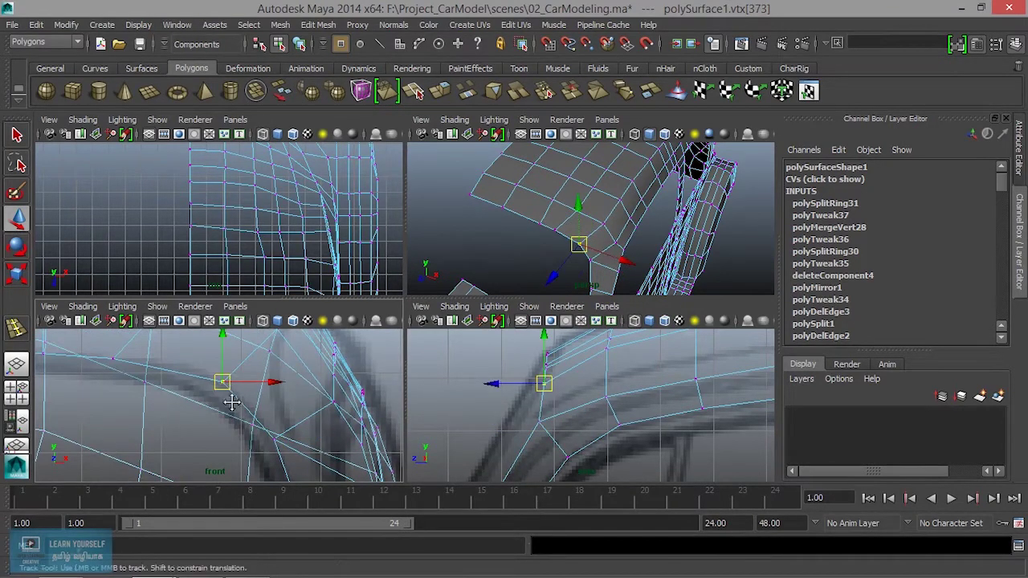
pyautogui.scroll(2, 213, 401)
pyautogui.click(193, 398)
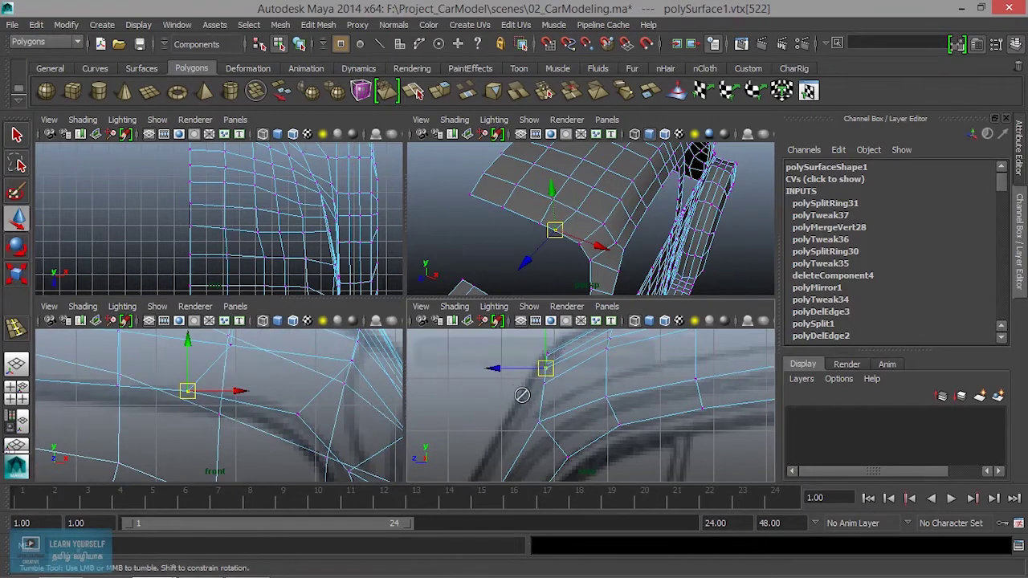
pyautogui.keyDown('alt'); pyautogui.moveTo(482, 406); pyautogui.dragTo(522, 393); pyautogui.keyUp('alt')
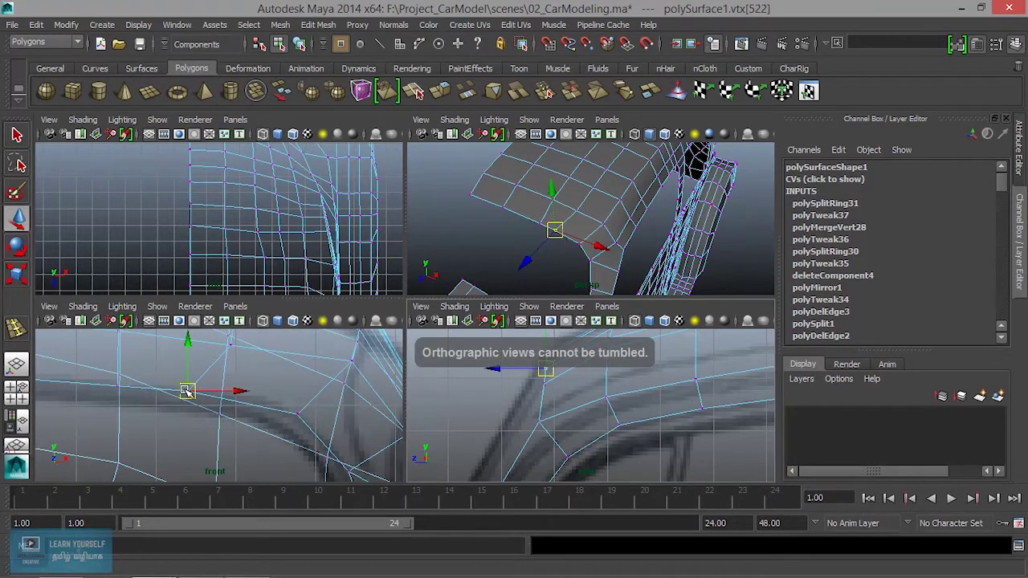
pyautogui.keyDown('alt'); pyautogui.moveTo(186, 391); pyautogui.dragTo(190, 391); pyautogui.keyUp('alt')
pyautogui.moveTo(186, 391); pyautogui.dragTo(188, 388)
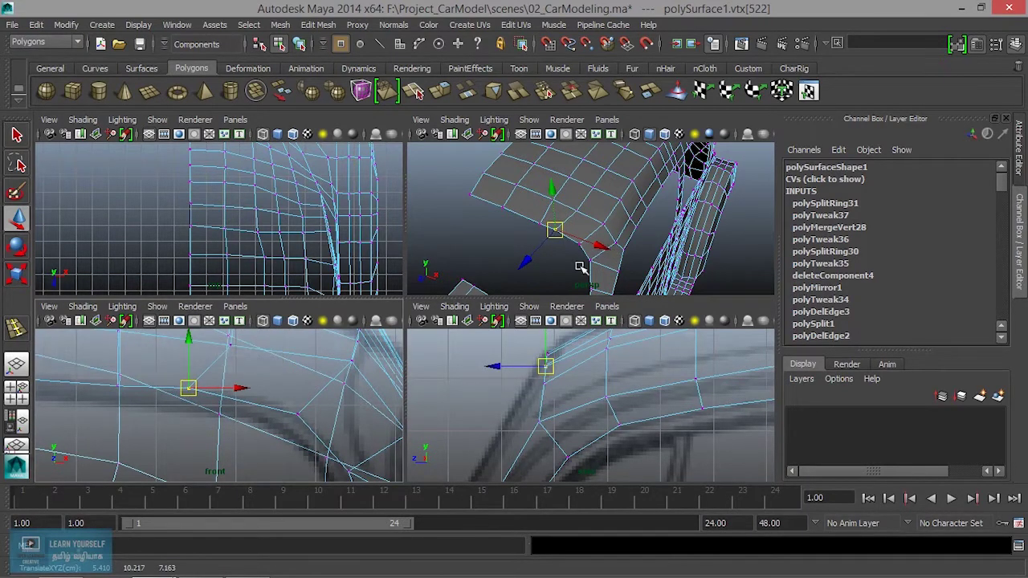
pyautogui.moveTo(240, 388); pyautogui.dragTo(270, 394)
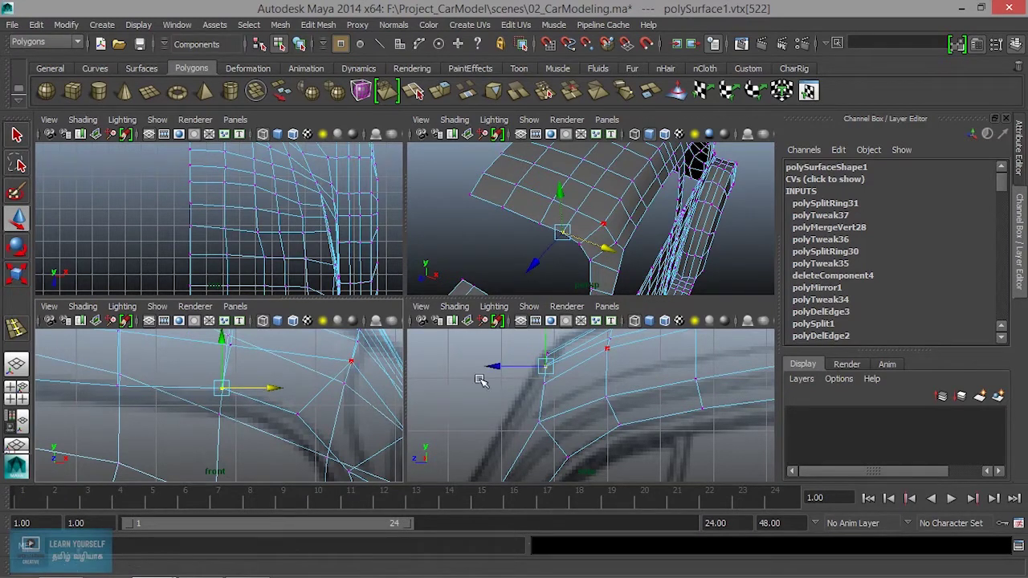
pyautogui.click(295, 418)
pyautogui.moveTo(295, 414); pyautogui.dragTo(318, 427)
# Maximize the perspective view, inspect the corner, and select the roof edge loop.
pyautogui.press('space')
pyautogui.moveTo(555, 275)
pyautogui.keyDown('alt'); pyautogui.mouseDown()
pyautogui.moveTo(436, 321)
pyautogui.moveTo(298, 287)
pyautogui.moveTo(382, 296)
pyautogui.moveTo(394, 335)
pyautogui.moveTo(629, 349)
pyautogui.moveTo(328, 310)
pyautogui.moveTo(439, 330)
pyautogui.moveTo(650, 335)
pyautogui.moveTo(268, 257)
pyautogui.moveTo(562, 287)
pyautogui.moveTo(466, 289)
pyautogui.moveTo(448, 273)
pyautogui.moveTo(605, 298)
pyautogui.moveTo(715, 290)
pyautogui.moveTo(333, 317)
pyautogui.moveTo(557, 289)
pyautogui.moveTo(551, 272)
pyautogui.moveTo(498, 241)
pyautogui.moveTo(466, 326)
pyautogui.moveTo(483, 250)
pyautogui.mouseUp(); pyautogui.keyUp('alt')
pyautogui.doubleClick(528, 207)
# Lower the roof edge loop slightly and check the result from the side and front views.
pyautogui.moveTo(478, 215); pyautogui.dragTo(477, 222)
pyautogui.keyDown('alt'); pyautogui.moveTo(507, 312); pyautogui.dragTo(562, 298); pyautogui.keyUp('alt')
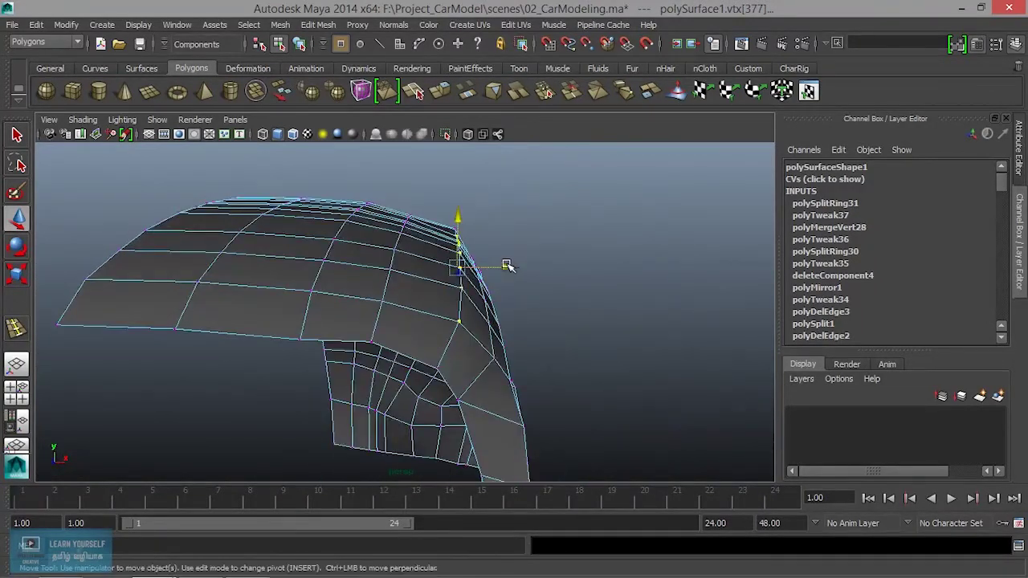
pyautogui.keyDown('alt'); pyautogui.moveTo(504, 266); pyautogui.dragTo(482, 286); pyautogui.keyUp('alt')
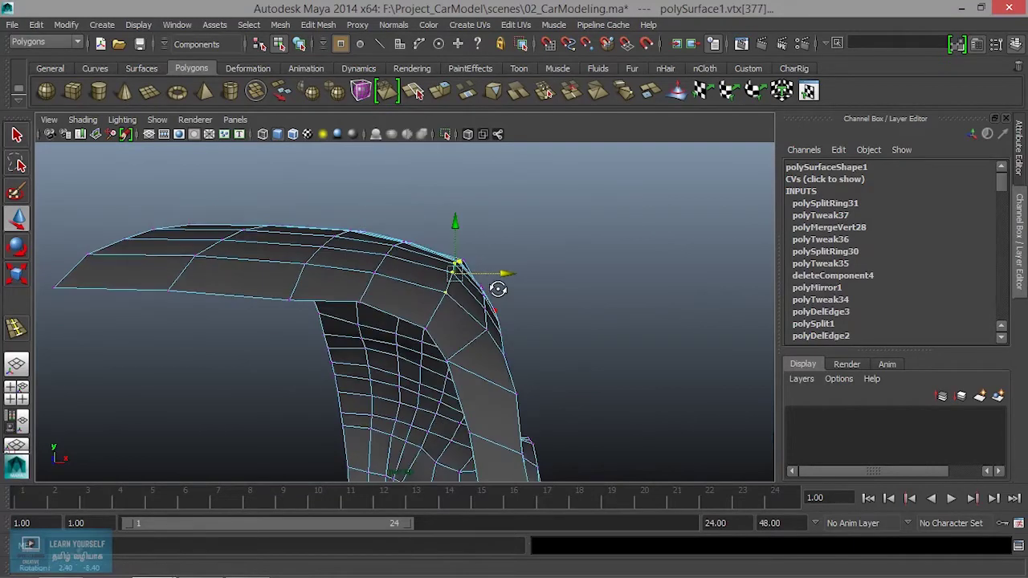
pyautogui.press('space')
pyautogui.press('space')
pyautogui.scroll(2, 319, 407)
pyautogui.scroll(2, 375, 390)
pyautogui.scroll(2, 374, 390)
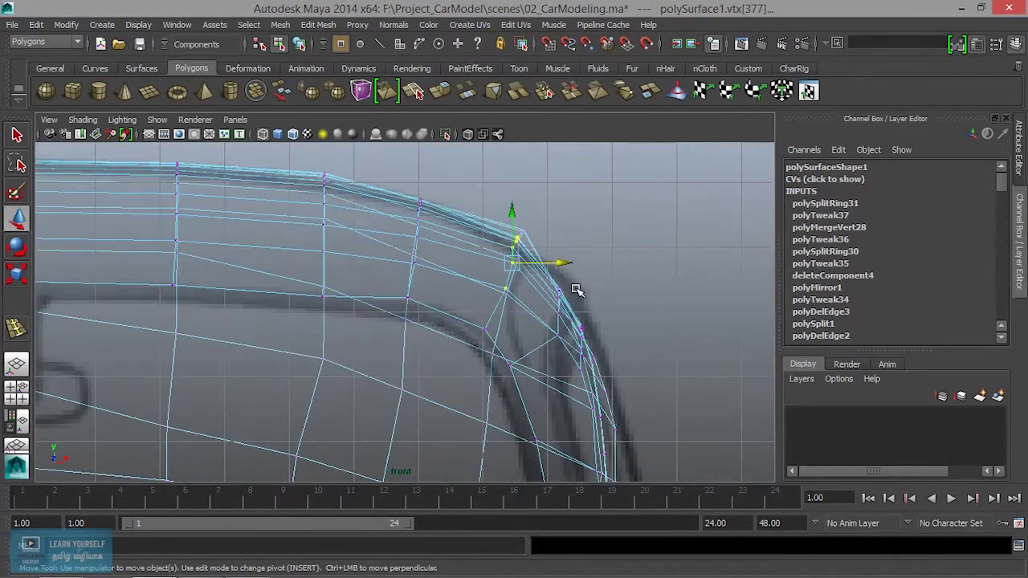
pyautogui.keyDown('alt'); pyautogui.moveTo(577, 291); pyautogui.dragTo(485, 314, button='middle'); pyautogui.keyUp('alt')
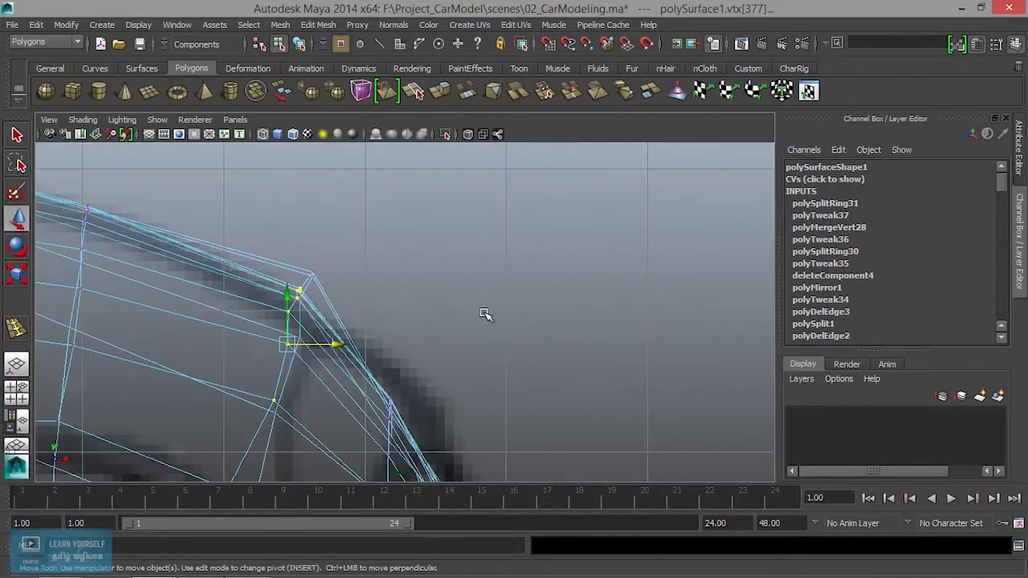
pyautogui.press('space')
pyautogui.press('space')
# Adjust the heights of the first two roof vertices above the window pillar.
pyautogui.moveTo(551, 280)
pyautogui.keyDown('alt'); pyautogui.mouseDown()
pyautogui.moveTo(458, 291)
pyautogui.moveTo(484, 246)
pyautogui.mouseUp(); pyautogui.keyUp('alt')
pyautogui.click(497, 245)
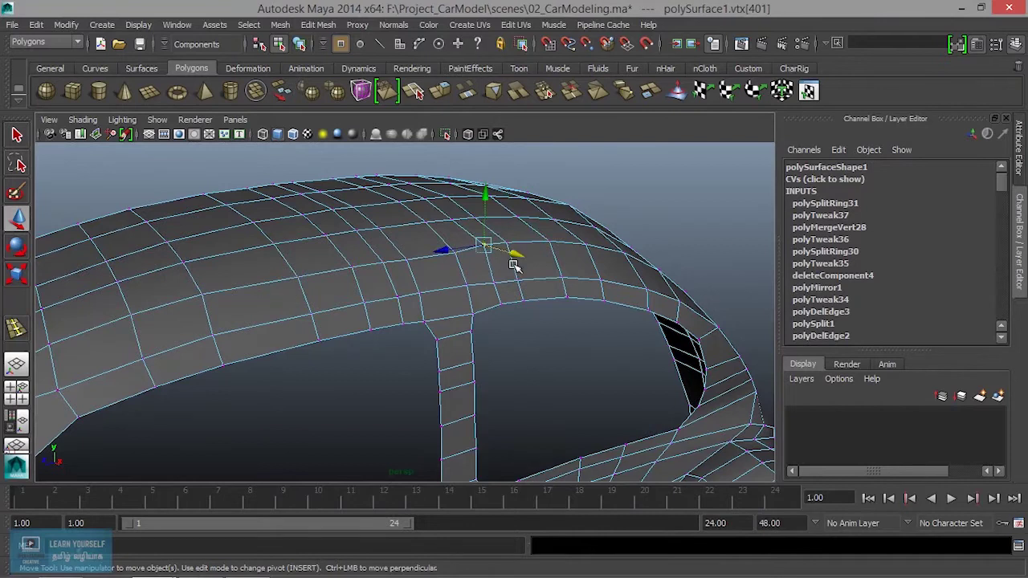
pyautogui.keyDown('alt'); pyautogui.moveTo(500, 294); pyautogui.dragTo(464, 220); pyautogui.keyUp('alt')
pyautogui.moveTo(421, 186); pyautogui.dragTo(421, 190)
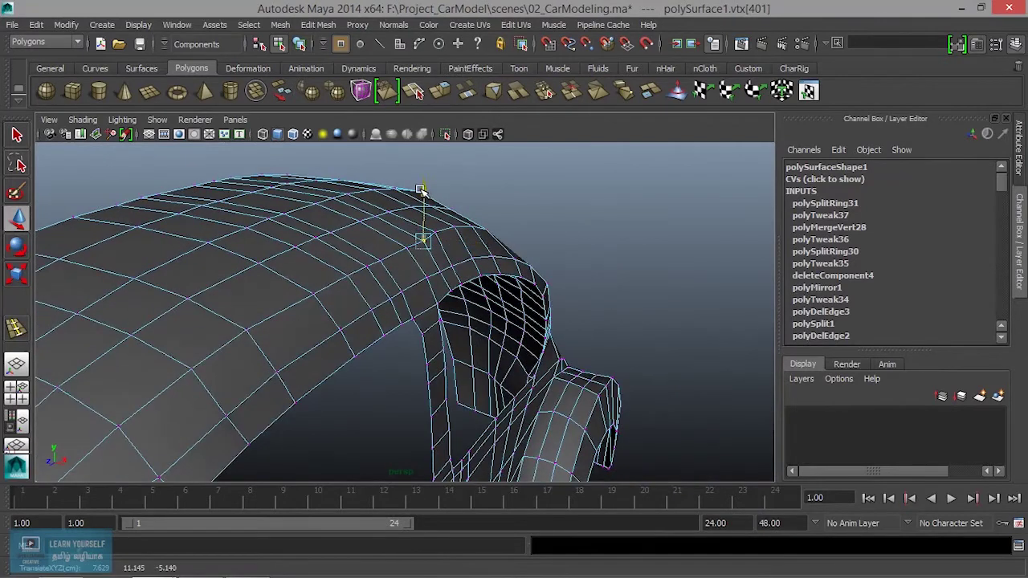
pyautogui.press('f')
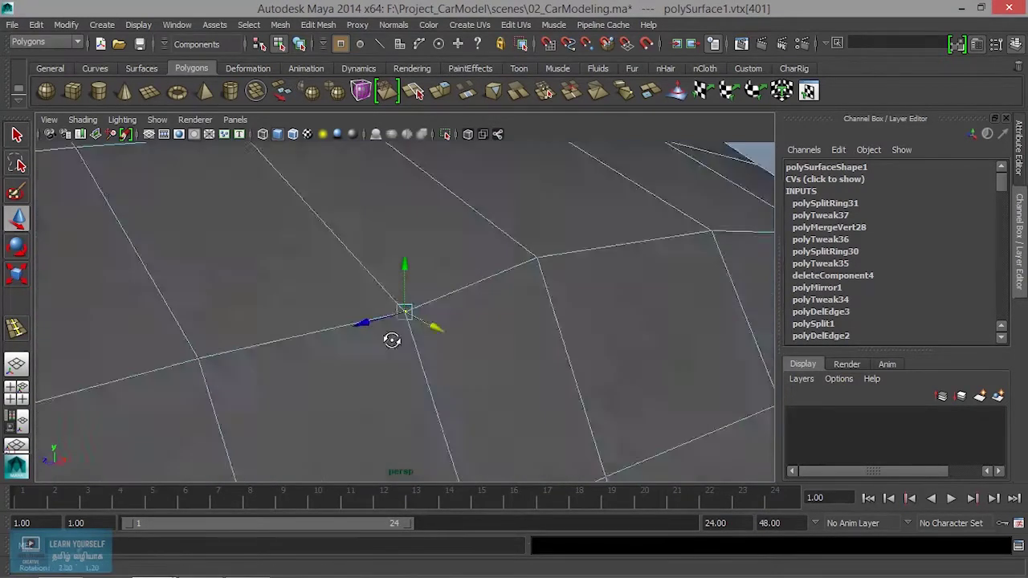
pyautogui.moveTo(391, 337)
pyautogui.keyDown('alt'); pyautogui.mouseDown()
pyautogui.moveTo(290, 307)
pyautogui.moveTo(600, 313)
pyautogui.moveTo(654, 344)
pyautogui.mouseUp(); pyautogui.keyUp('alt')
pyautogui.click(589, 282)
pyautogui.moveTo(591, 241); pyautogui.dragTo(588, 258)
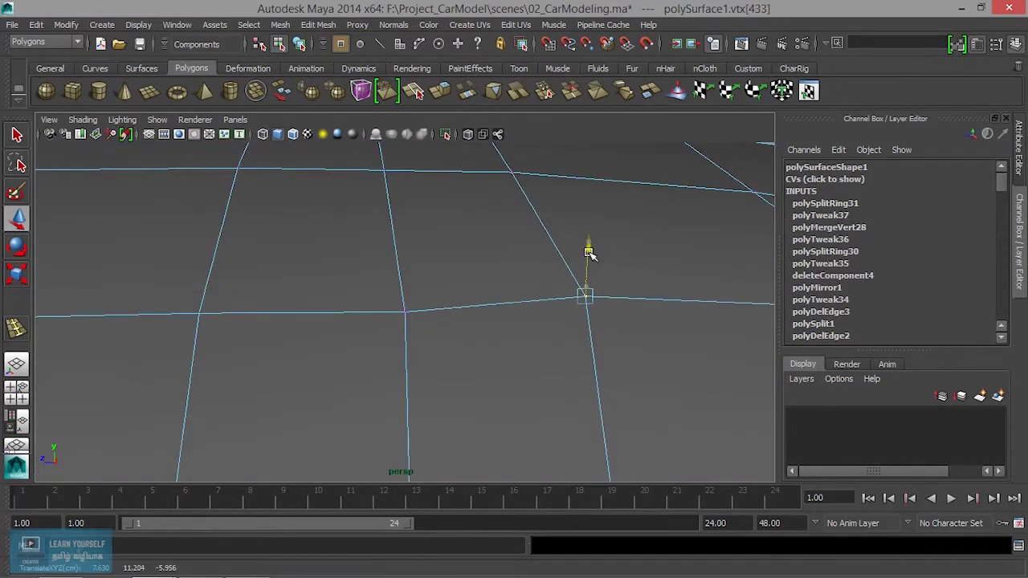
# Lower the neighbouring roof vertices above the window slightly to smooth the roof curve.
pyautogui.scroll(-5, 596, 313)
pyautogui.keyDown('alt'); pyautogui.moveTo(596, 312); pyautogui.dragTo(301, 325); pyautogui.keyUp('alt')
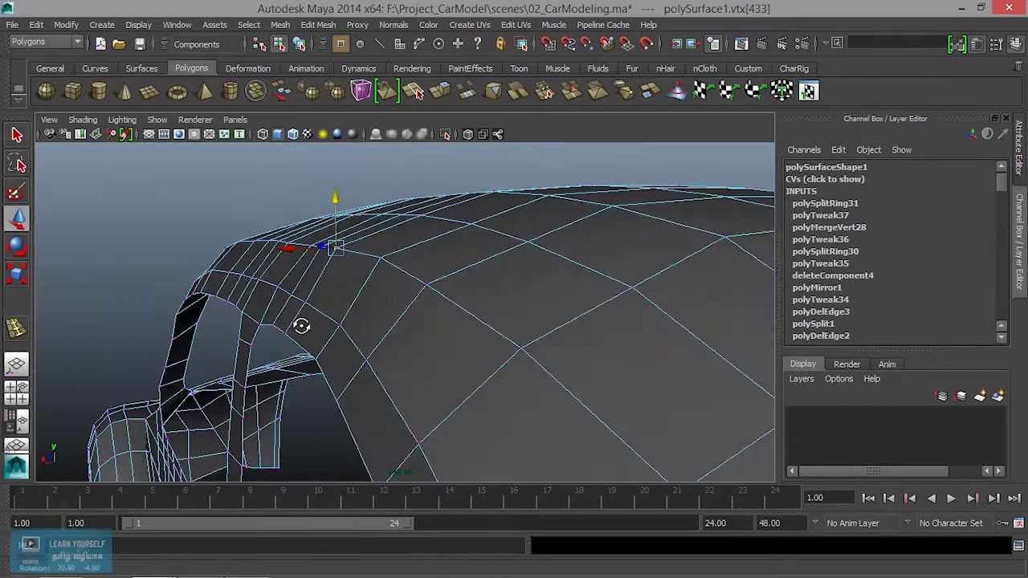
pyautogui.scroll(5, 301, 326)
pyautogui.click(271, 219)
pyautogui.moveTo(335, 294)
pyautogui.keyDown('alt'); pyautogui.mouseDown()
pyautogui.moveTo(530, 265)
pyautogui.moveTo(524, 241)
pyautogui.mouseUp(); pyautogui.keyUp('alt')
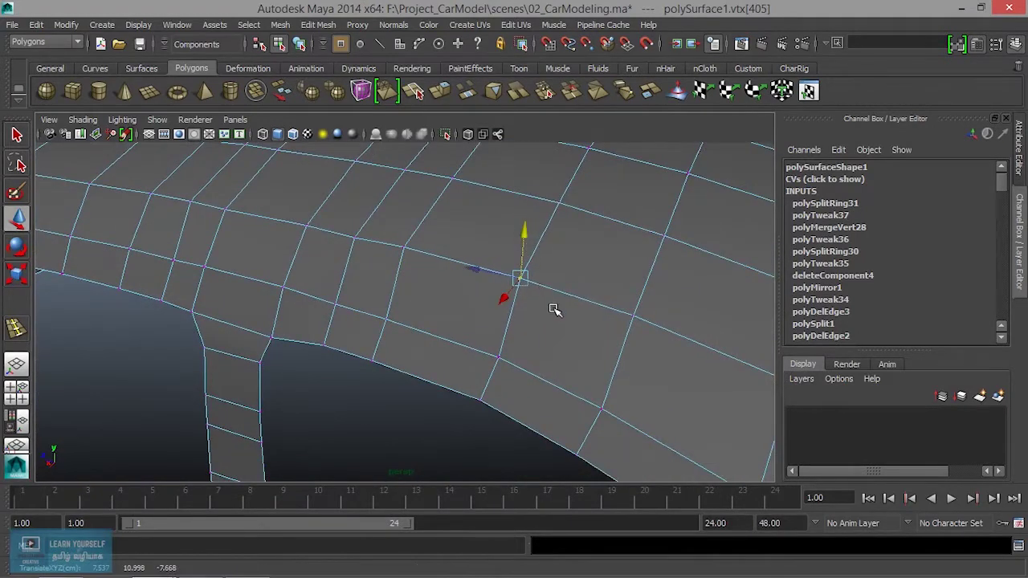
pyautogui.keyDown('alt'); pyautogui.moveTo(554, 305); pyautogui.dragTo(416, 289, button='right'); pyautogui.keyUp('alt')
pyautogui.keyDown('alt'); pyautogui.moveTo(416, 289); pyautogui.dragTo(319, 241, button='middle'); pyautogui.keyUp('alt')
pyautogui.click(312, 241)
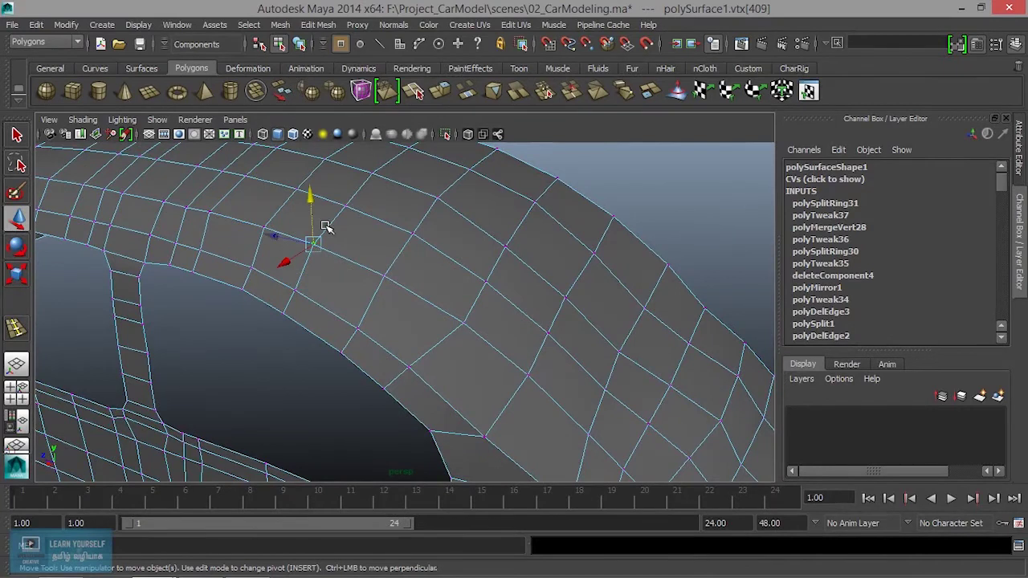
pyautogui.moveTo(313, 197); pyautogui.dragTo(314, 203)
pyautogui.click(260, 218)
pyautogui.moveTo(260, 180); pyautogui.dragTo(260, 181)
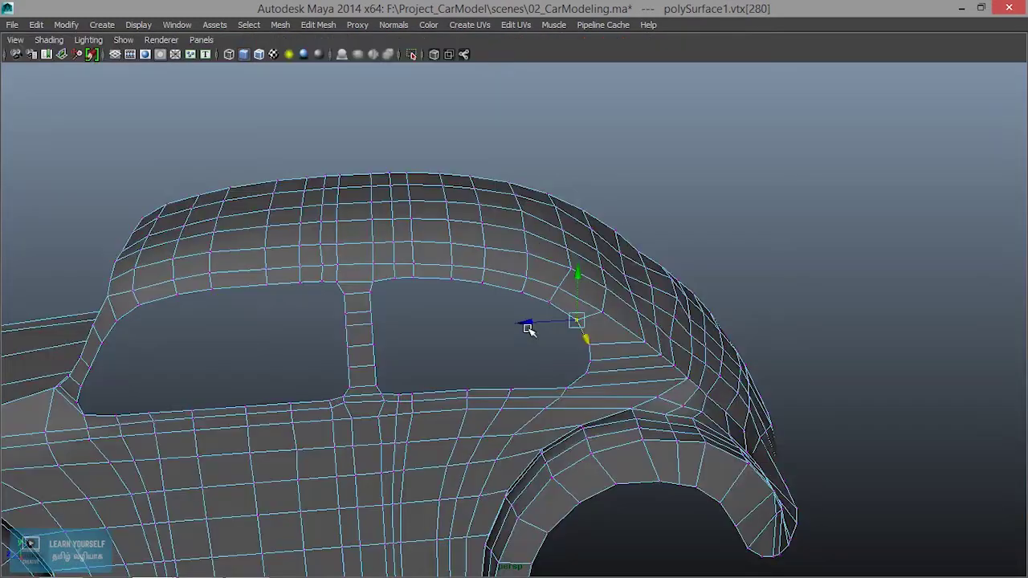
pyautogui.keyDown('alt'); pyautogui.moveTo(649, 267); pyautogui.dragTo(562, 259); pyautogui.keyUp('alt')
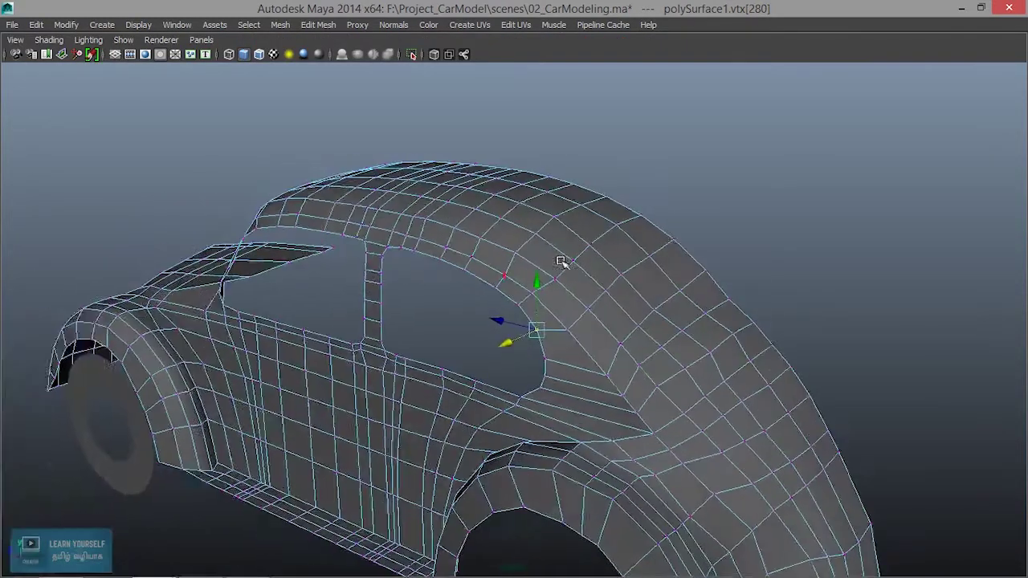
pyautogui.keyDown('alt'); pyautogui.moveTo(688, 404); pyautogui.dragTo(514, 266); pyautogui.keyUp('alt')
pyautogui.keyDown('alt'); pyautogui.moveTo(514, 265); pyautogui.dragTo(666, 373, button='right'); pyautogui.keyUp('alt')
pyautogui.keyDown('alt'); pyautogui.moveTo(666, 374); pyautogui.dragTo(723, 220); pyautogui.keyUp('alt')
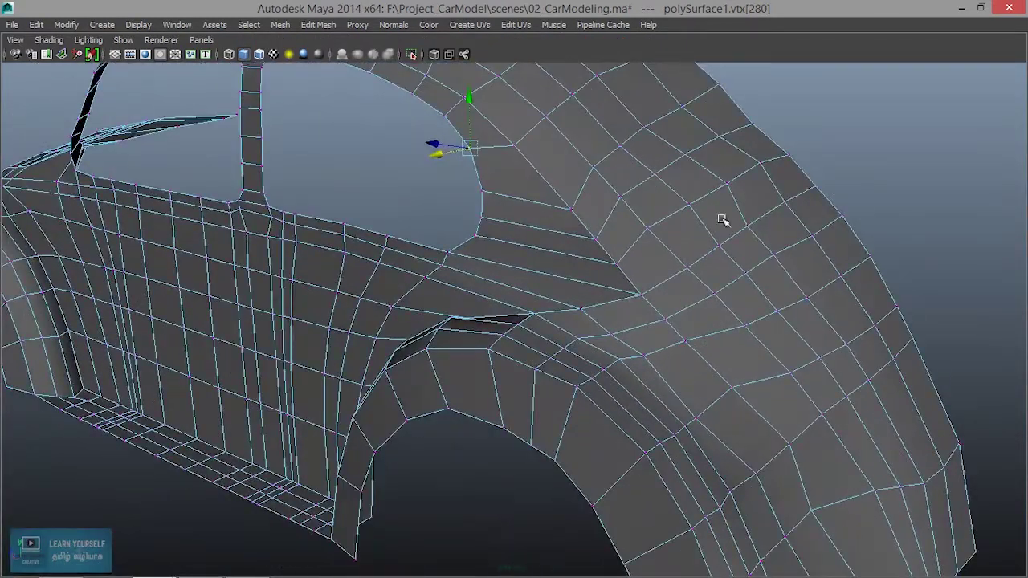
pyautogui.keyDown('alt'); pyautogui.moveTo(649, 243); pyautogui.dragTo(661, 324, button='right'); pyautogui.keyUp('alt')
pyautogui.keyDown('alt'); pyautogui.moveTo(660, 324); pyautogui.dragTo(573, 329); pyautogui.keyUp('alt')
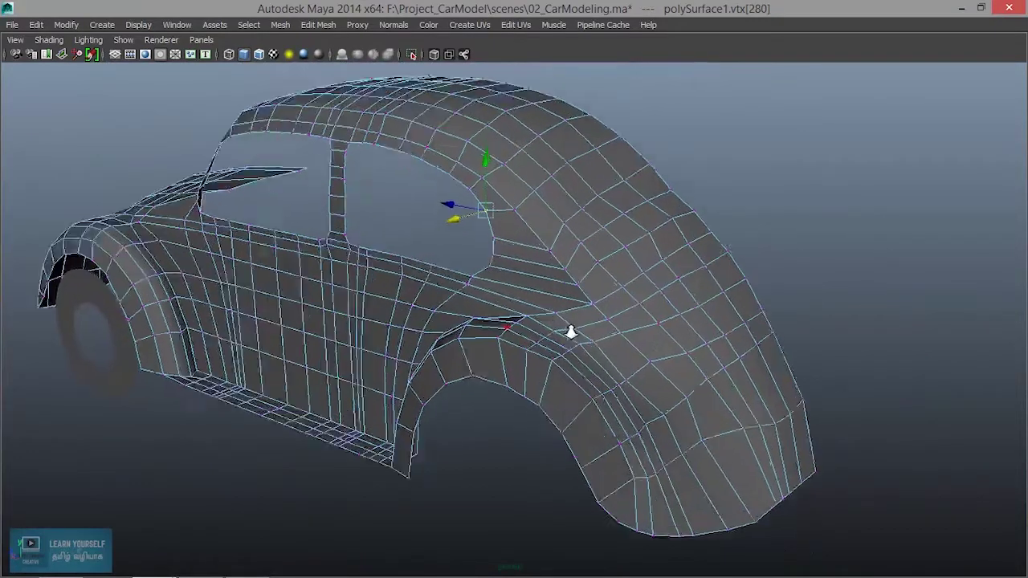
pyautogui.keyDown('alt'); pyautogui.moveTo(574, 329); pyautogui.dragTo(565, 360, button='right'); pyautogui.keyUp('alt')
pyautogui.keyDown('alt'); pyautogui.moveTo(564, 361); pyautogui.dragTo(679, 351); pyautogui.keyUp('alt')
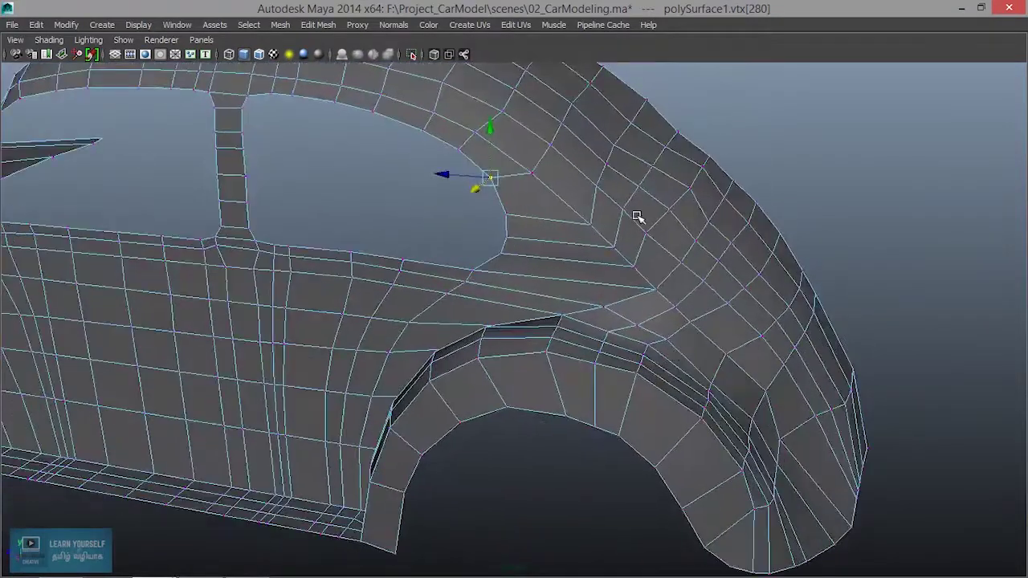
pyautogui.moveTo(644, 347)
pyautogui.keyDown('alt'); pyautogui.mouseDown()
pyautogui.moveTo(718, 372)
pyautogui.moveTo(580, 280)
pyautogui.moveTo(647, 294)
pyautogui.moveTo(525, 308)
pyautogui.mouseUp(); pyautogui.keyUp('alt')
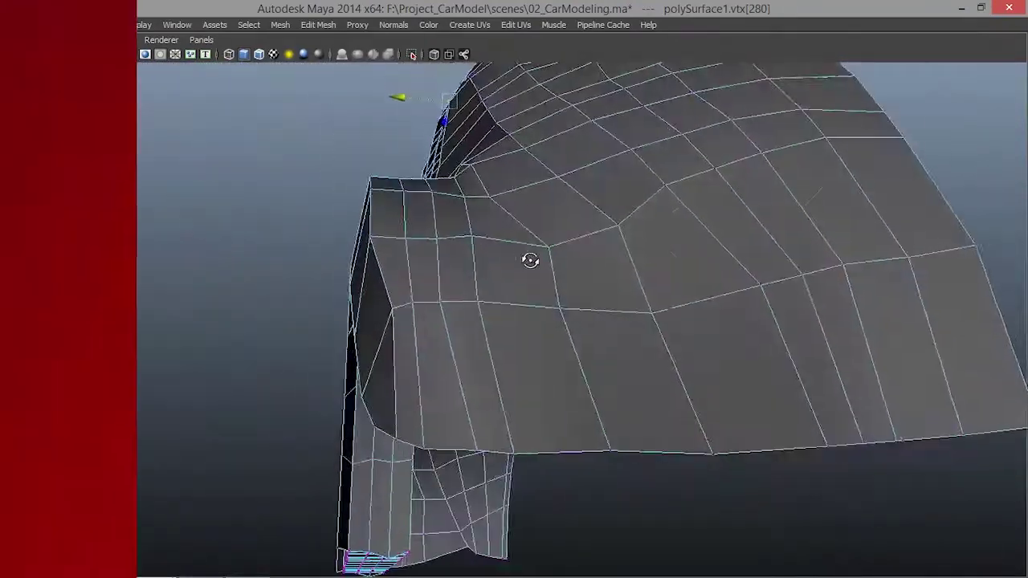